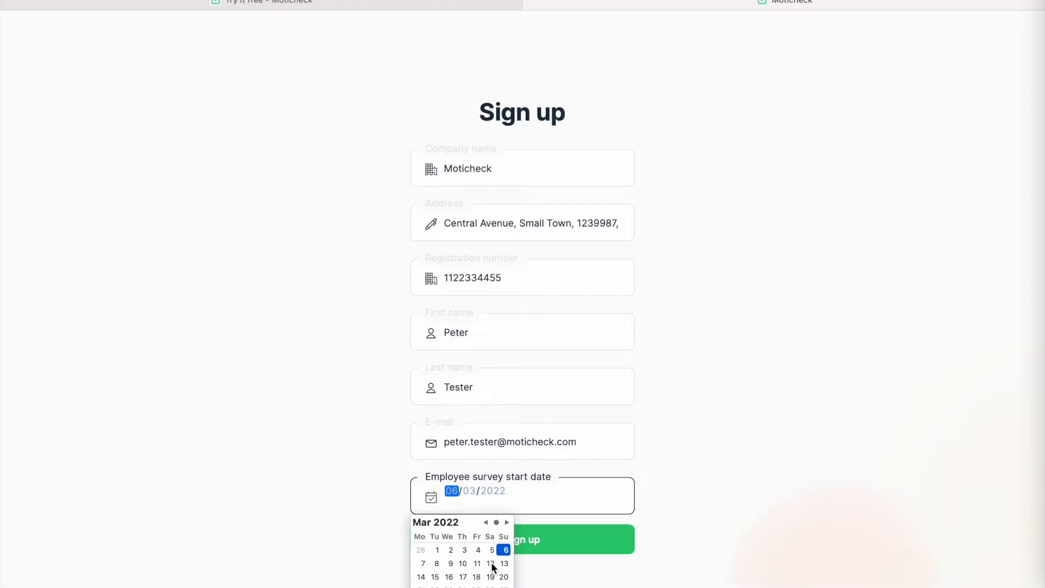
# - Set the employee survey start date to 31 March 2022 on the sign-up form
pyautogui.click(595, 465)
pyautogui.click(463, 564)
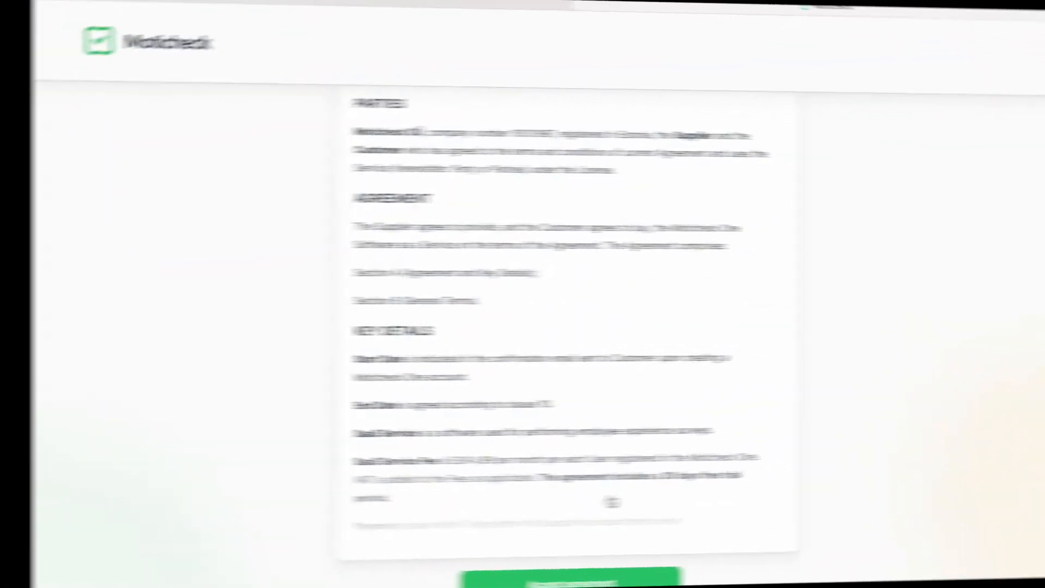
# - Scroll through the licence agreement and enter the account e-mail address
pyautogui.scroll(-9, 606, 366)
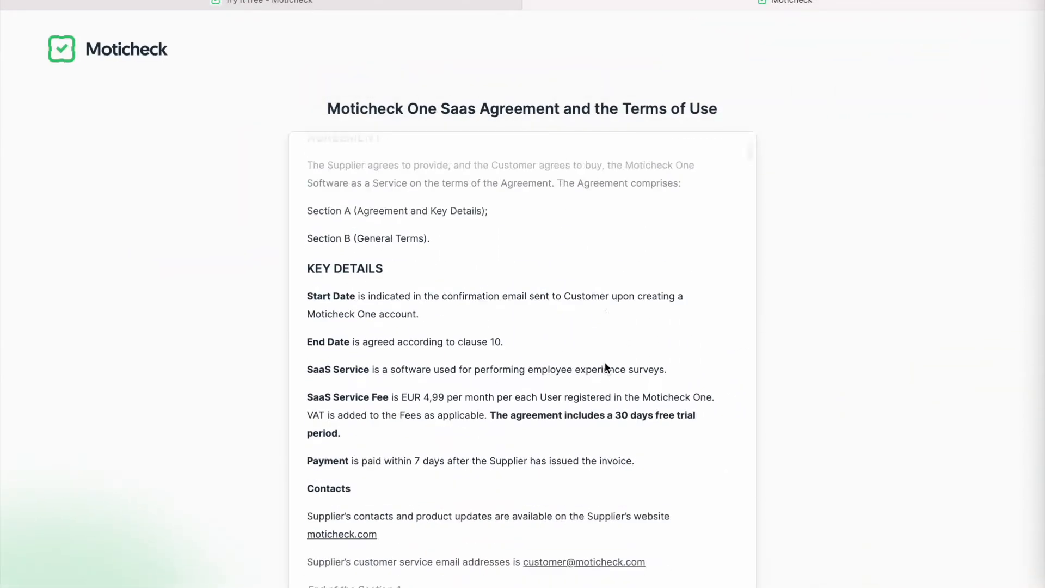
pyautogui.scroll(-20, 605, 362)
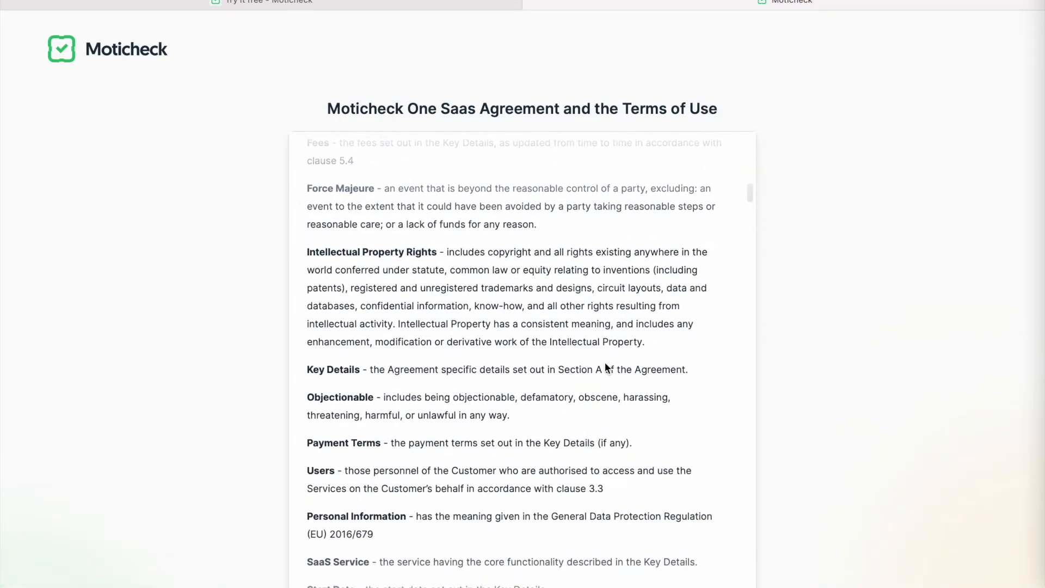
pyautogui.scroll(-15, 727, 316)
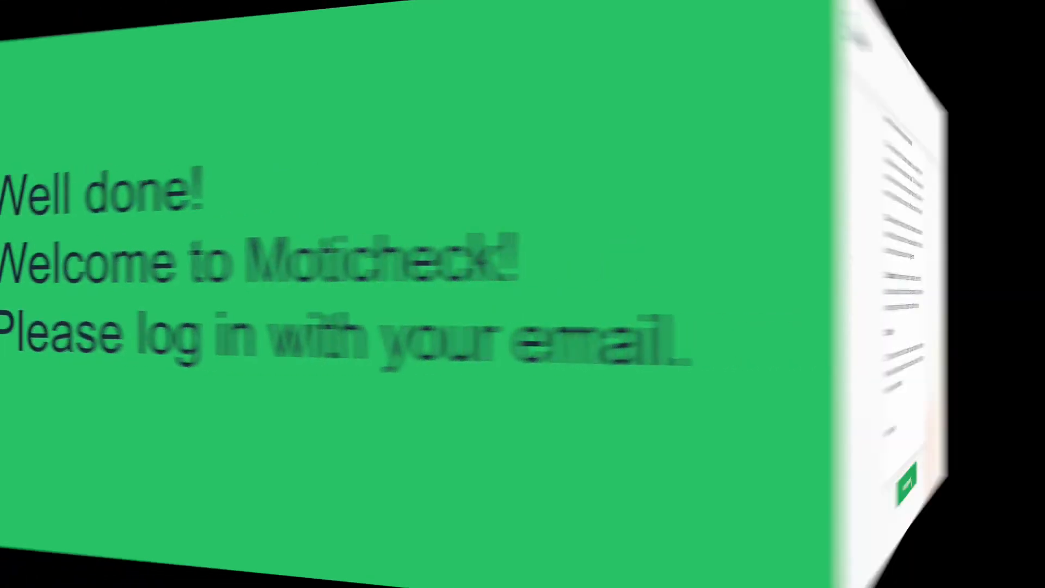
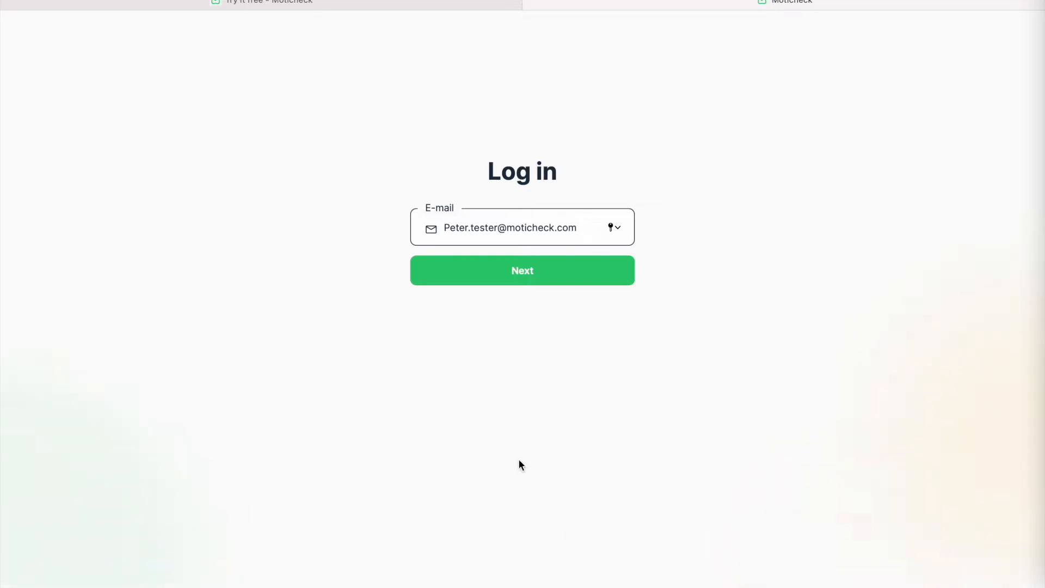
# - Continue and paste the one-time passcode copied from the e-mail to log in
pyautogui.click(532, 278)
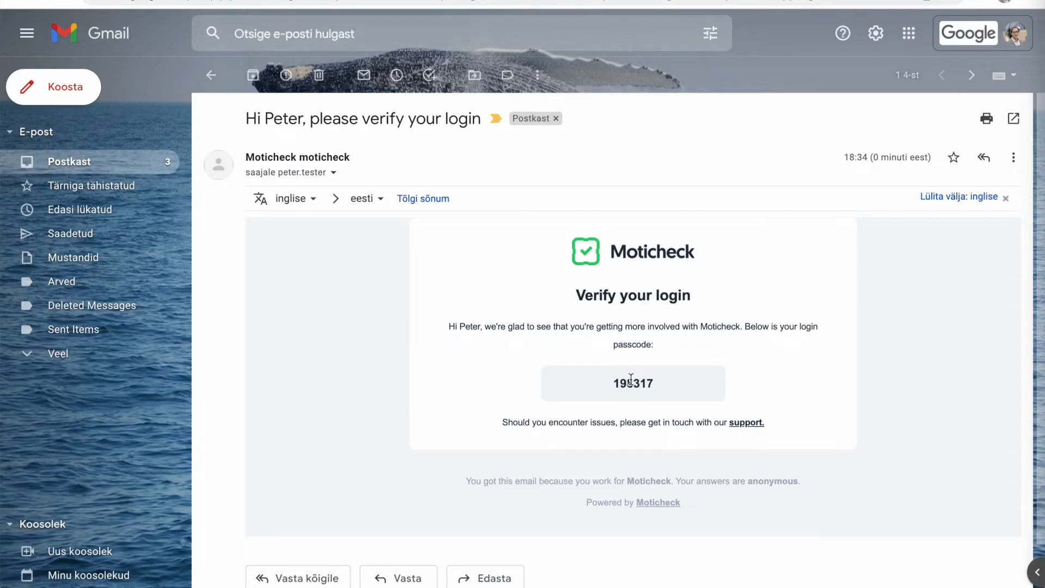
pyautogui.doubleClick(631, 381)
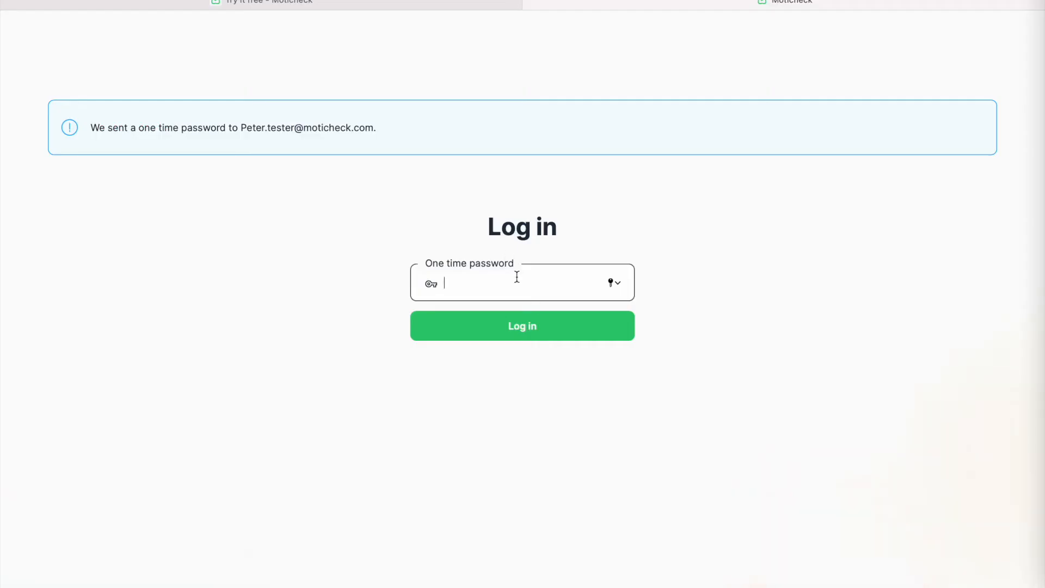
pyautogui.hotkey('ctrl', 'v')
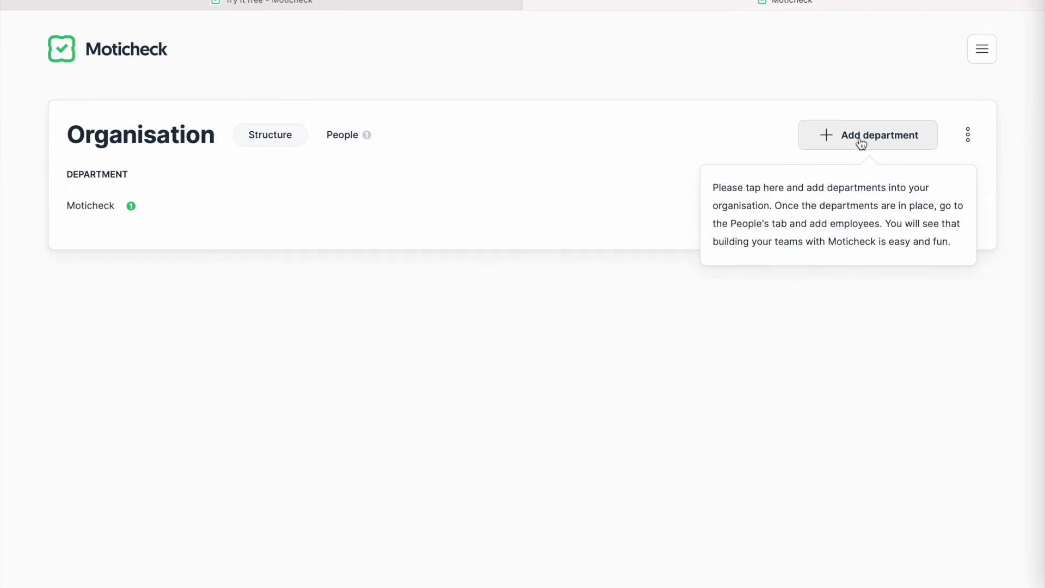
# - Create three departments named Sales, Production and Back Office, saving each one
pyautogui.click(861, 142)
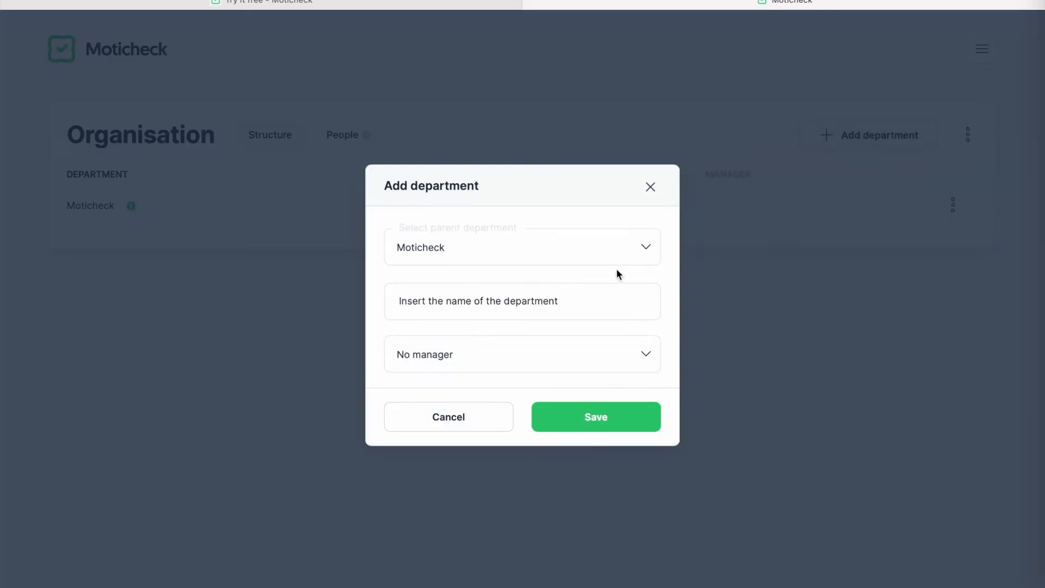
pyautogui.click(609, 301)
pyautogui.write('Sales dep')
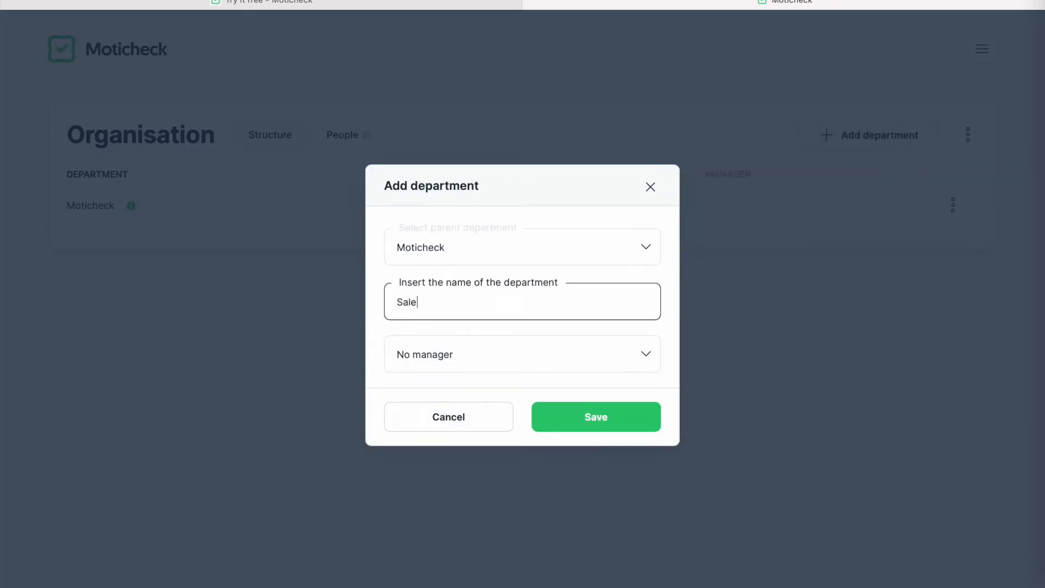
pyautogui.press('BackSpace')
pyautogui.press('BackSpace')
pyautogui.press('BackSpace')
pyautogui.click(616, 425)
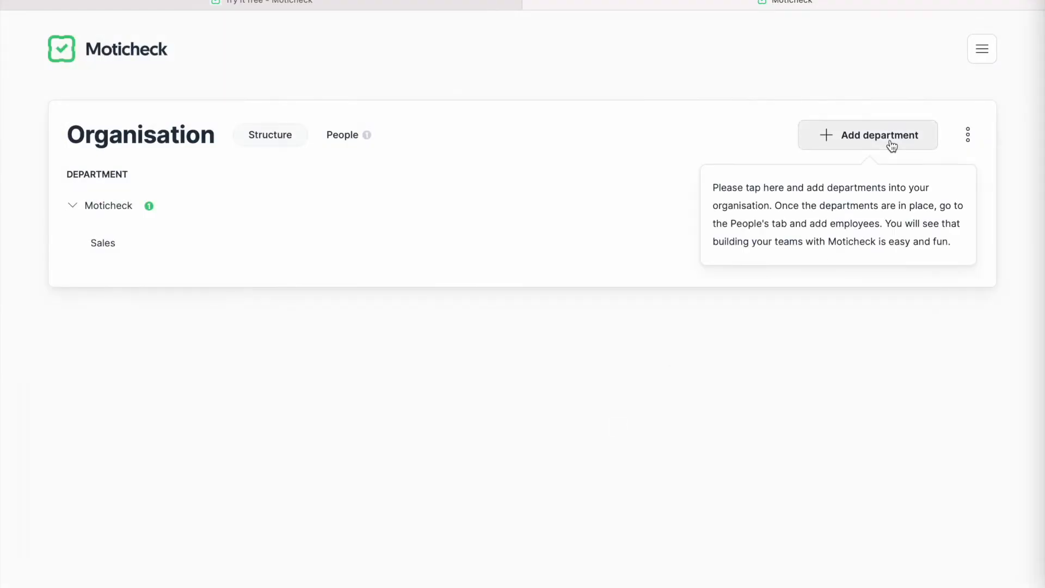
pyautogui.click(891, 144)
pyautogui.click(562, 304)
pyautogui.write('Production')
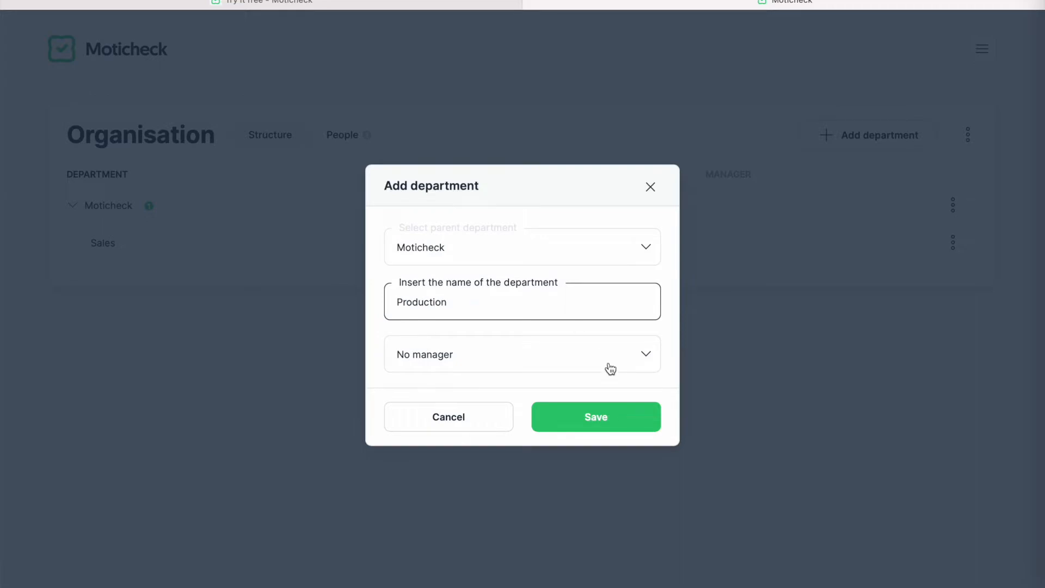
pyautogui.click(606, 422)
pyautogui.click(881, 143)
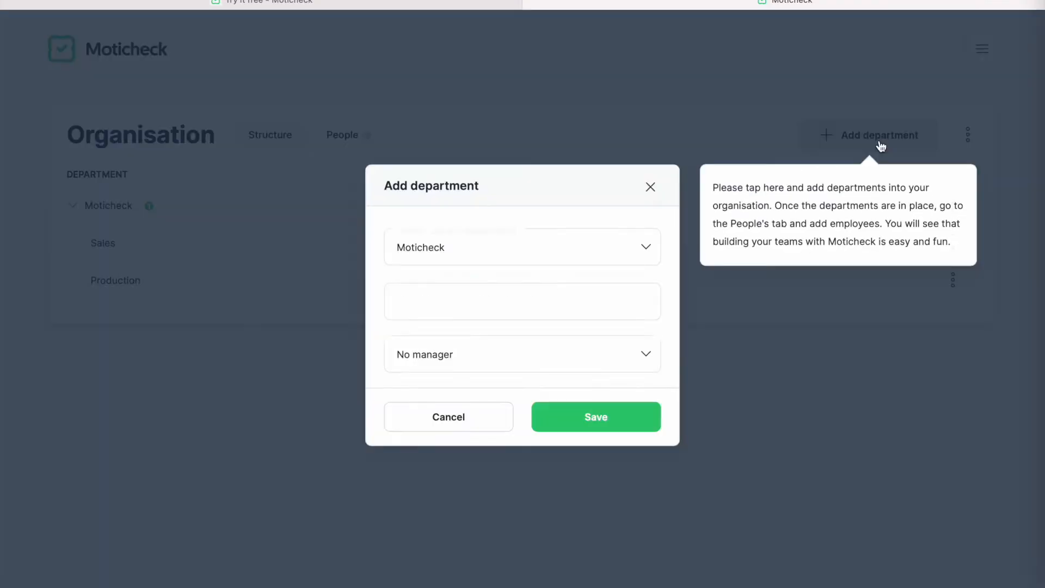
pyautogui.click(604, 298)
pyautogui.write('Back Office')
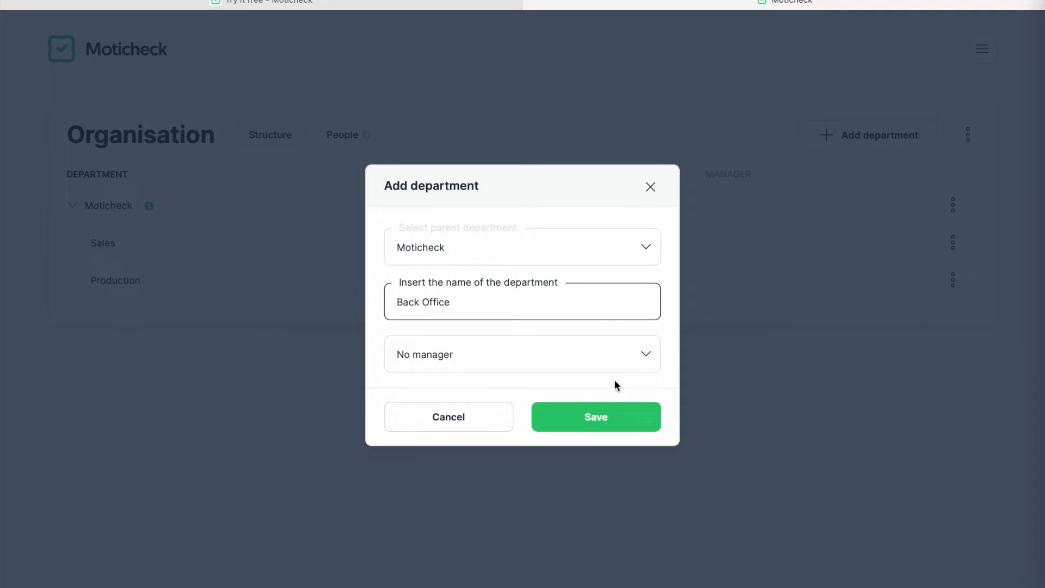
pyautogui.click(625, 420)
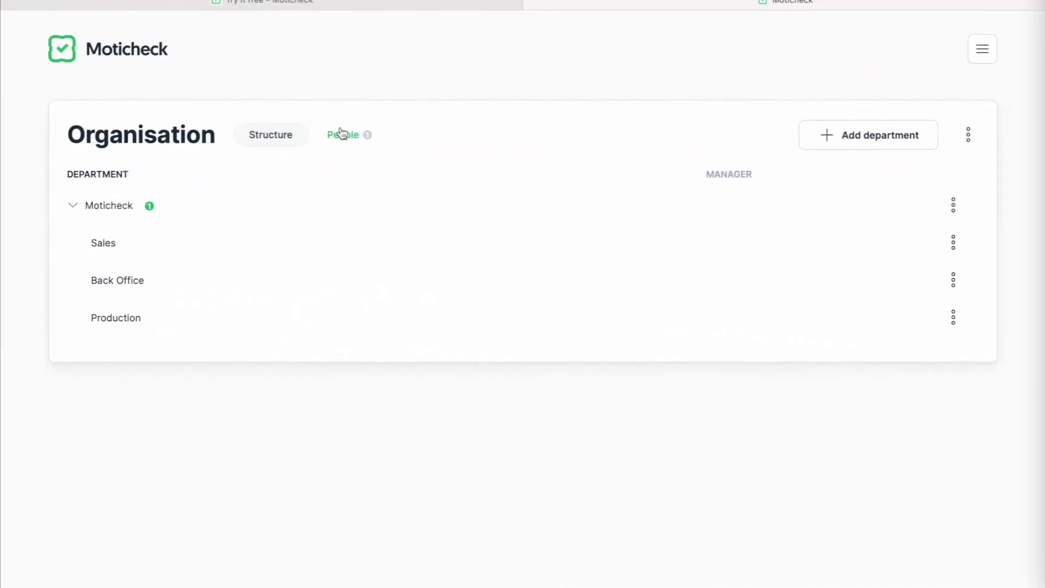
# - In People, start a new employee and enter their first name, last name and e-mail
pyautogui.click(342, 137)
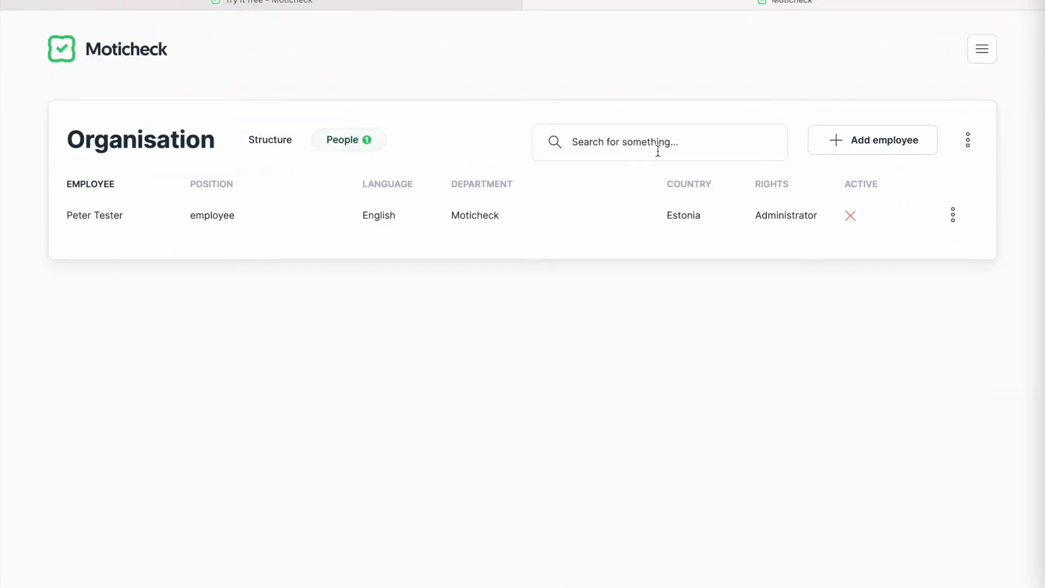
pyautogui.click(873, 143)
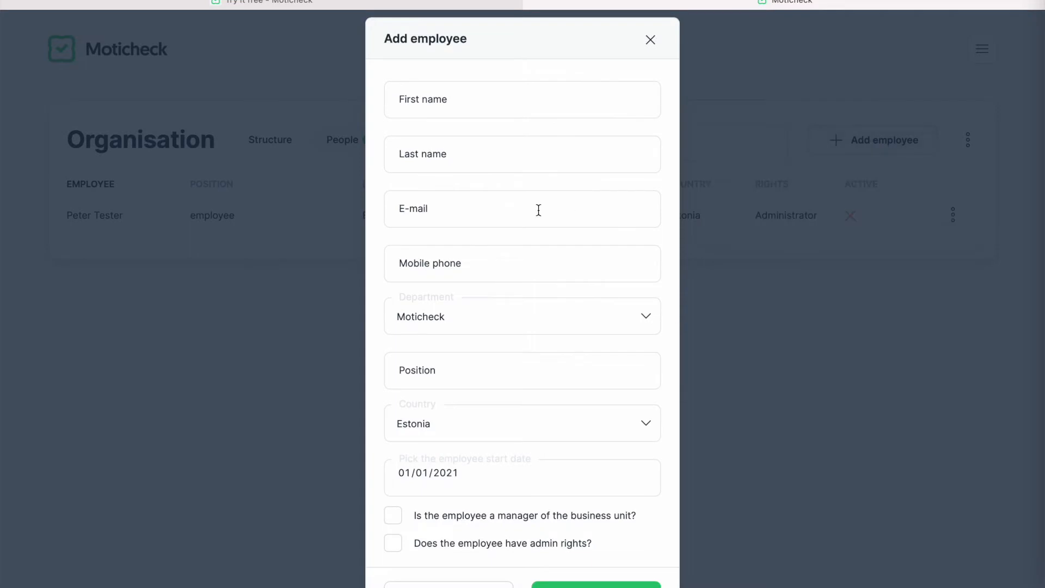
pyautogui.click(522, 107)
pyautogui.click(509, 153)
pyautogui.write('Small')
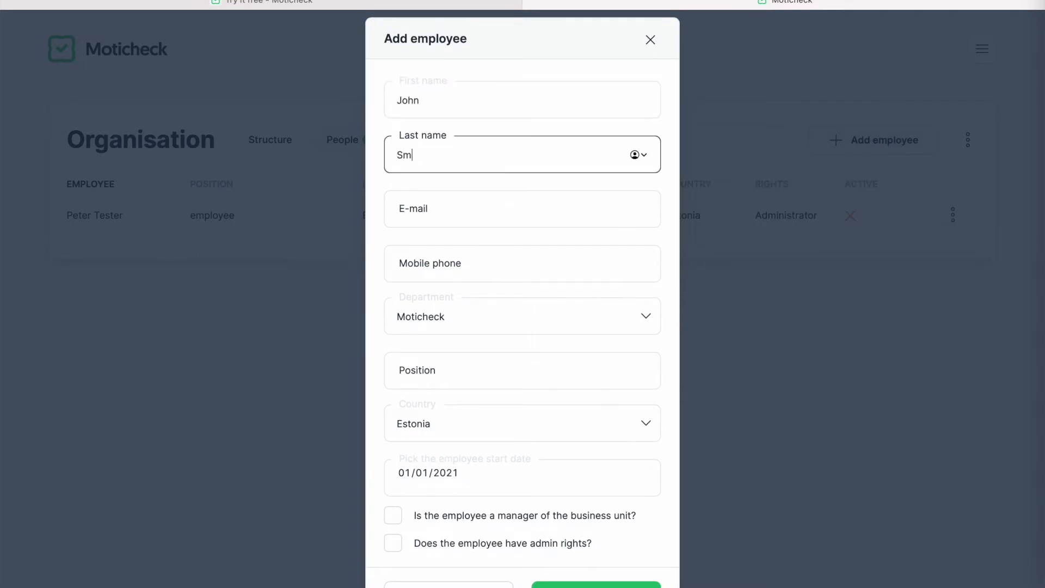
pyautogui.click(504, 206)
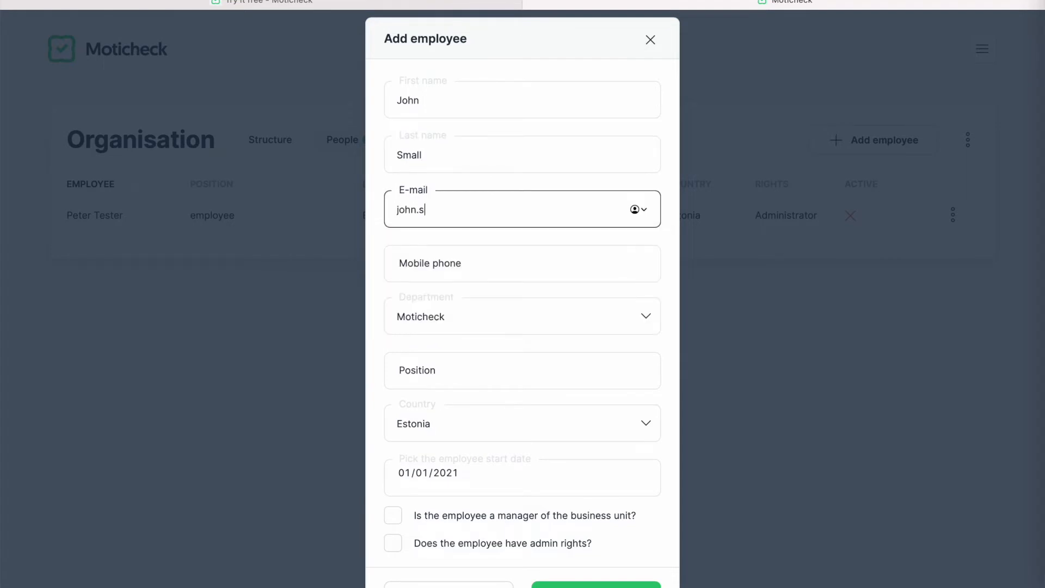
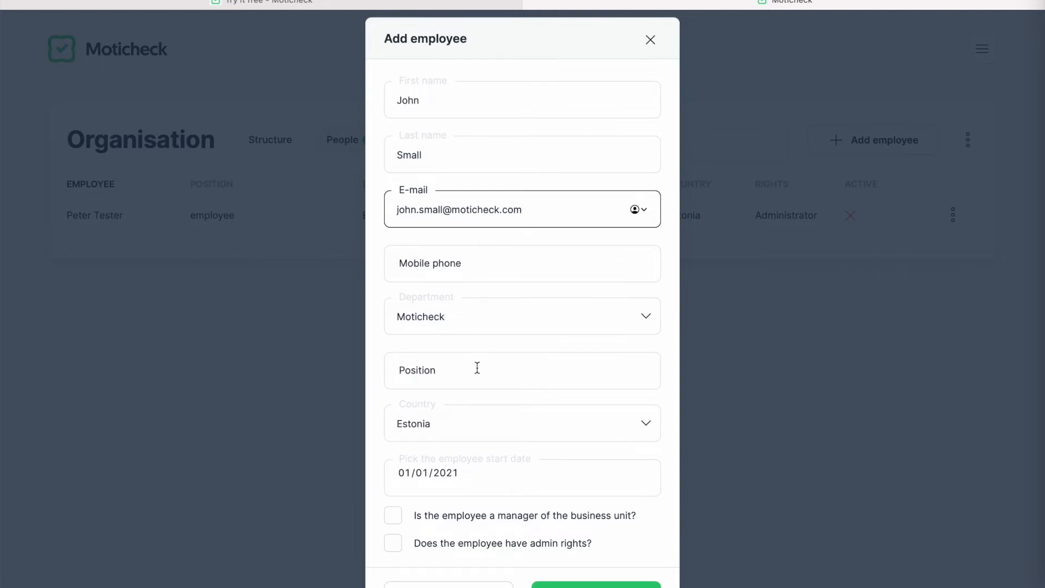
# - Assign the employee to the Sales department as Head of Department, based in Estonia
pyautogui.click(641, 319)
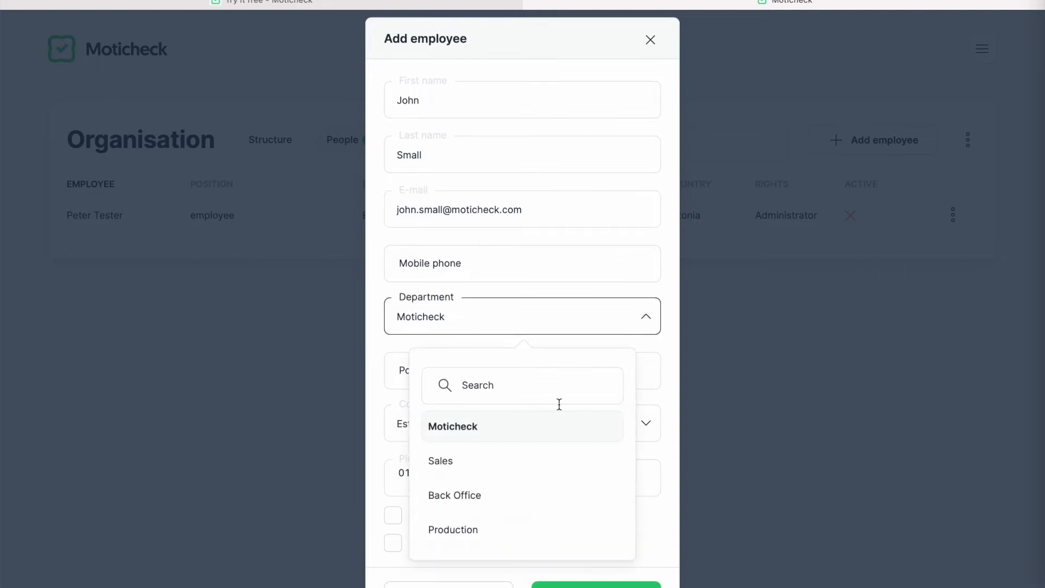
pyautogui.click(528, 462)
pyautogui.click(540, 378)
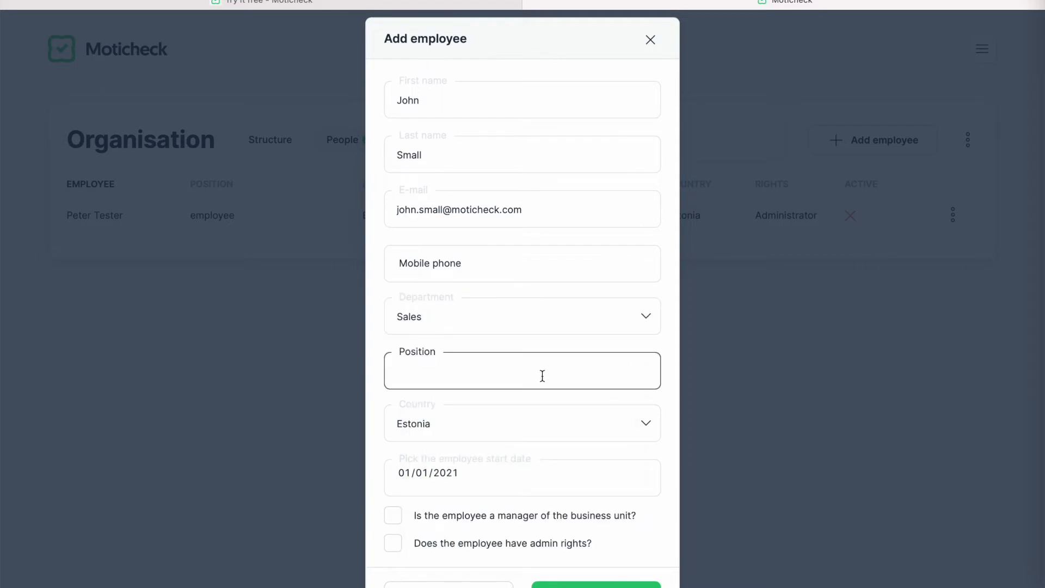
pyautogui.write('Head of Department')
pyautogui.click(502, 435)
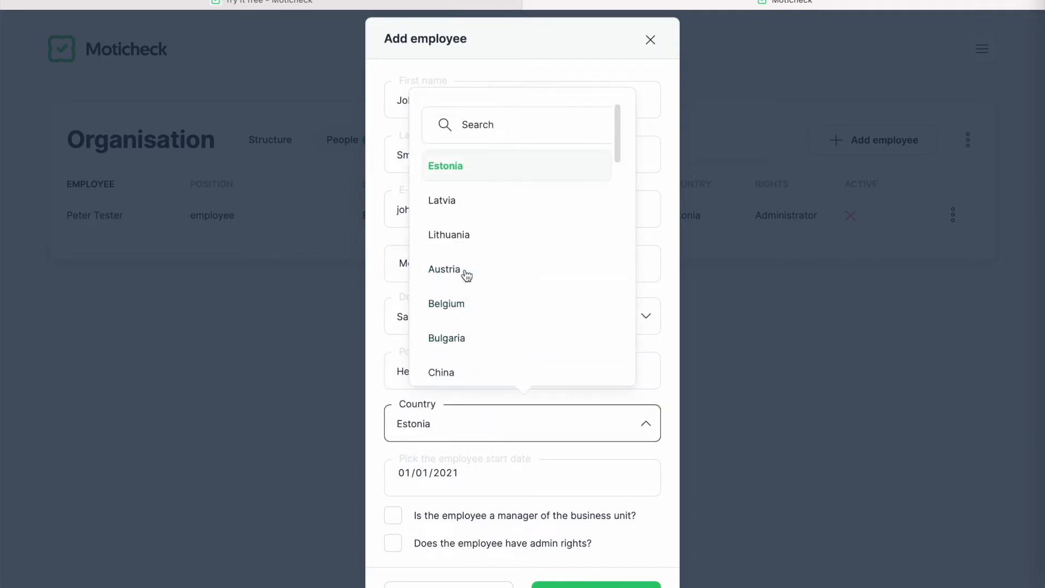
# - Set the start date to 6 September 2021, mark them business unit manager, and save
pyautogui.click(495, 474)
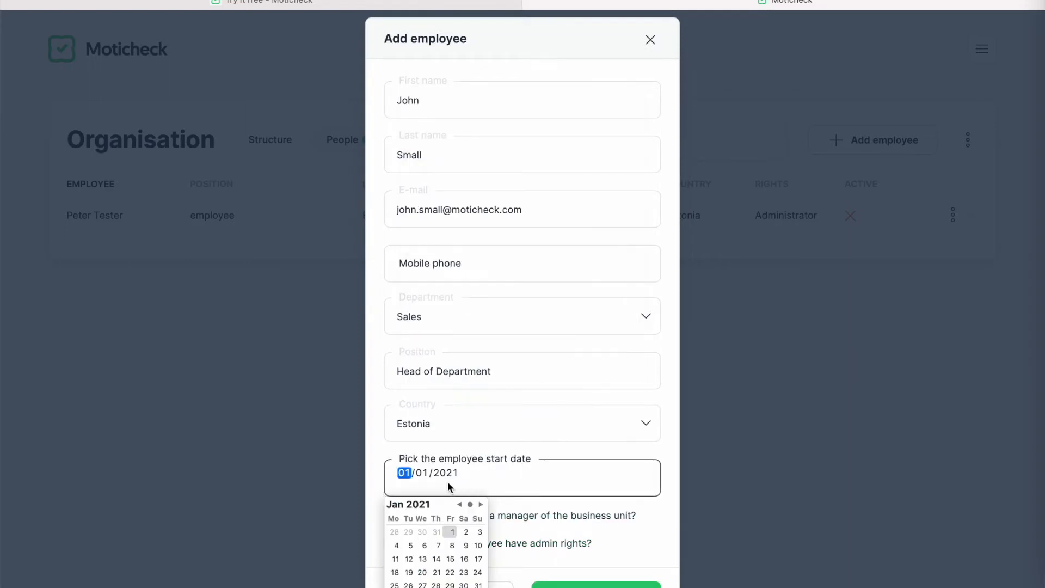
pyautogui.click(480, 504)
pyautogui.click(481, 505)
pyautogui.click(480, 504)
pyautogui.click(481, 504)
pyautogui.click(480, 504)
pyautogui.click(481, 504)
pyautogui.click(481, 504)
pyautogui.click(480, 504)
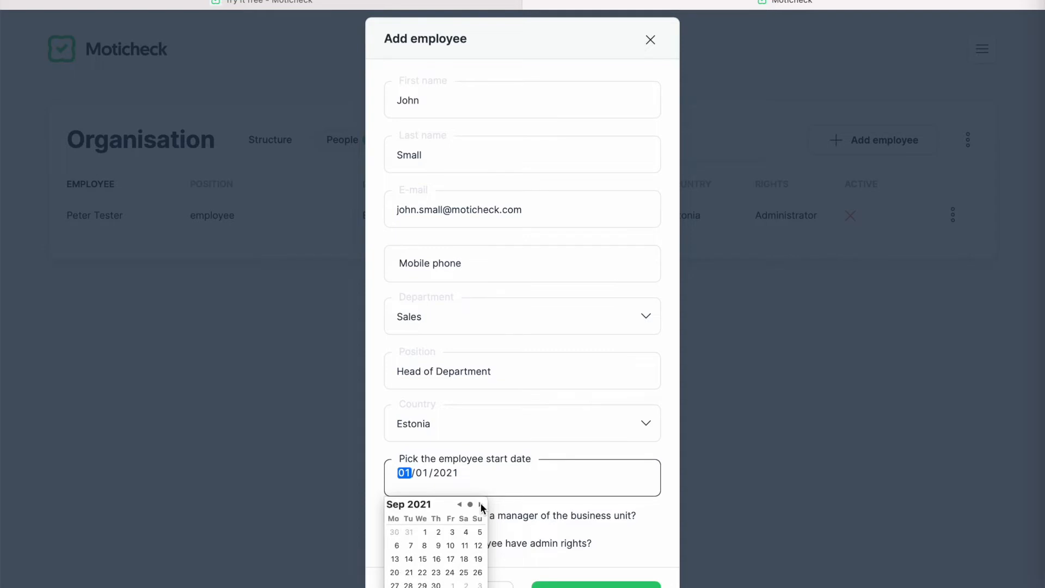
pyautogui.click(397, 546)
pyautogui.scroll(-1, 529, 505)
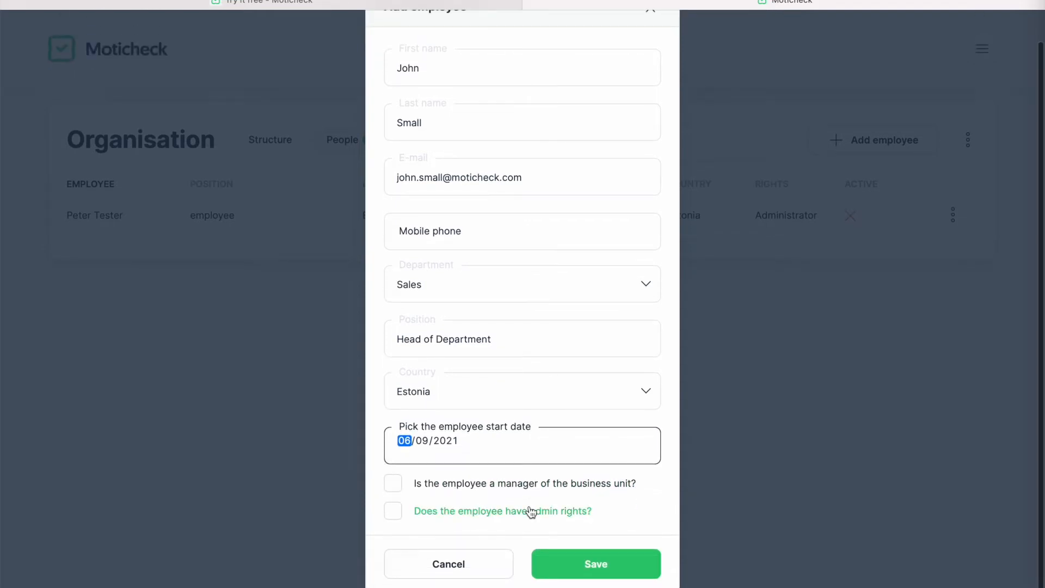
pyautogui.click(394, 484)
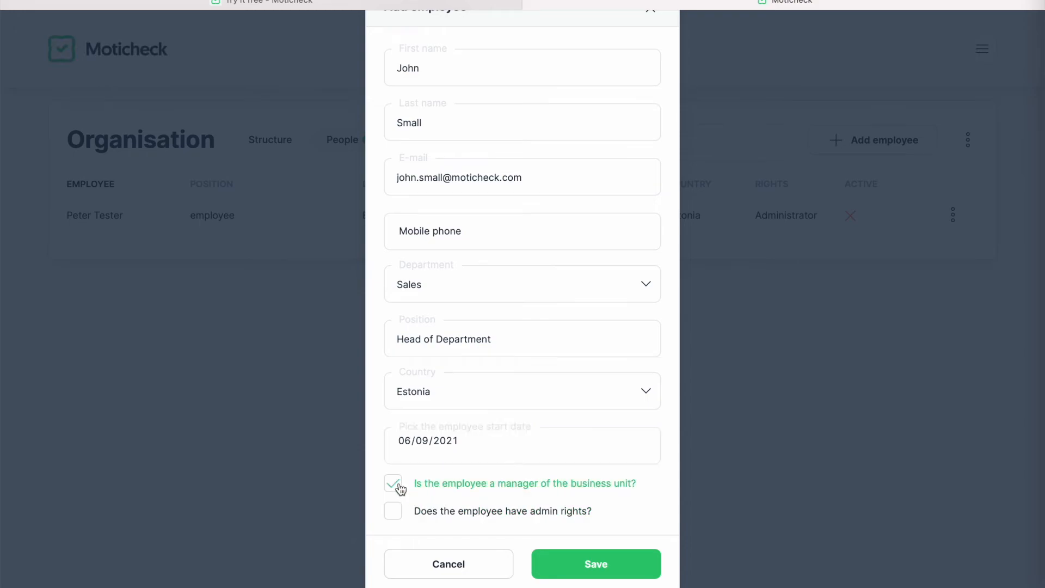
pyautogui.click(597, 564)
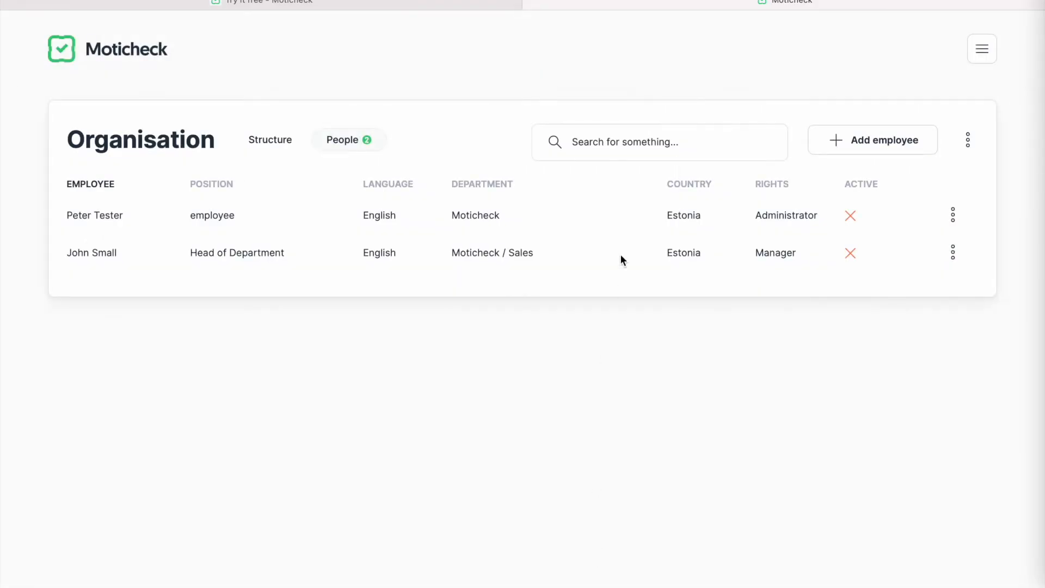
pyautogui.click(891, 142)
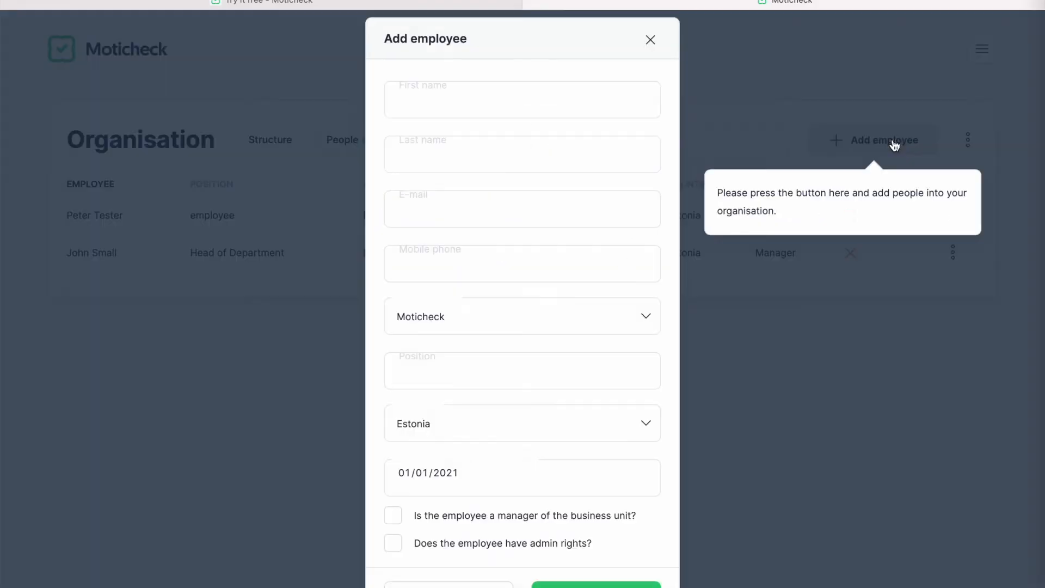
# - Enter the new employee's first name, last name and e-mail address
pyautogui.click(488, 112)
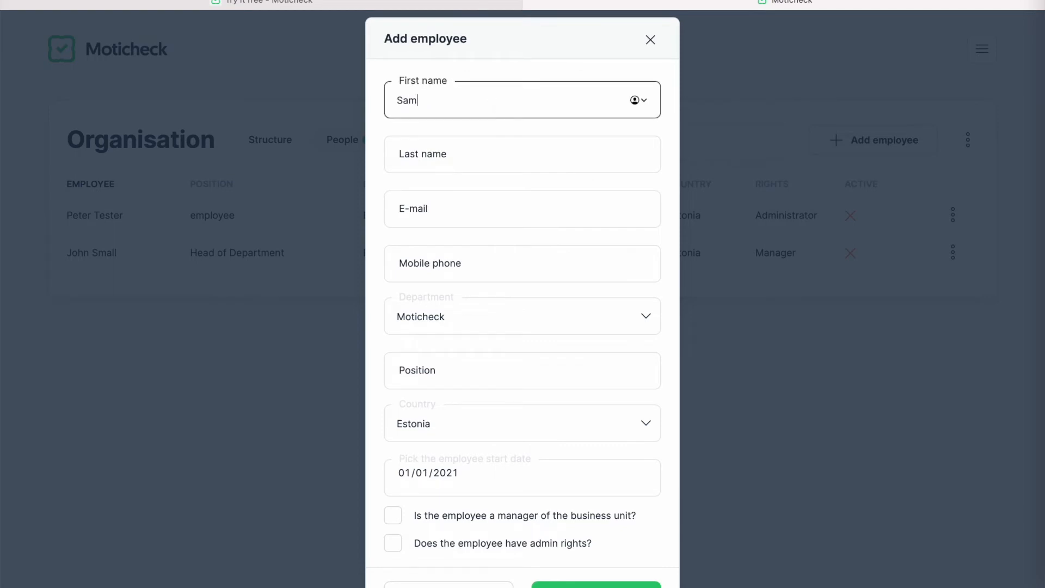
pyautogui.click(468, 161)
pyautogui.write('Big')
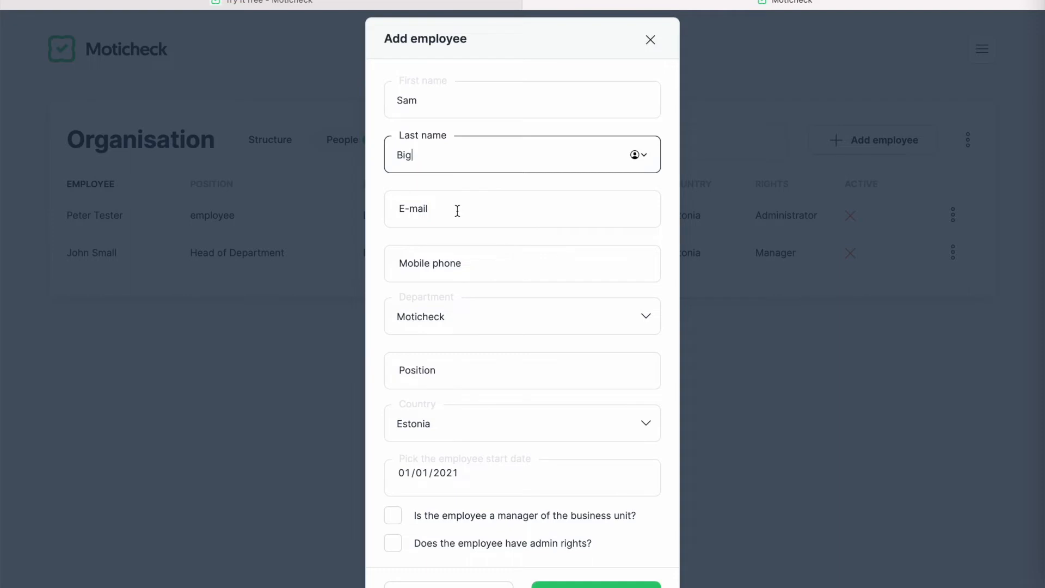
pyautogui.click(458, 210)
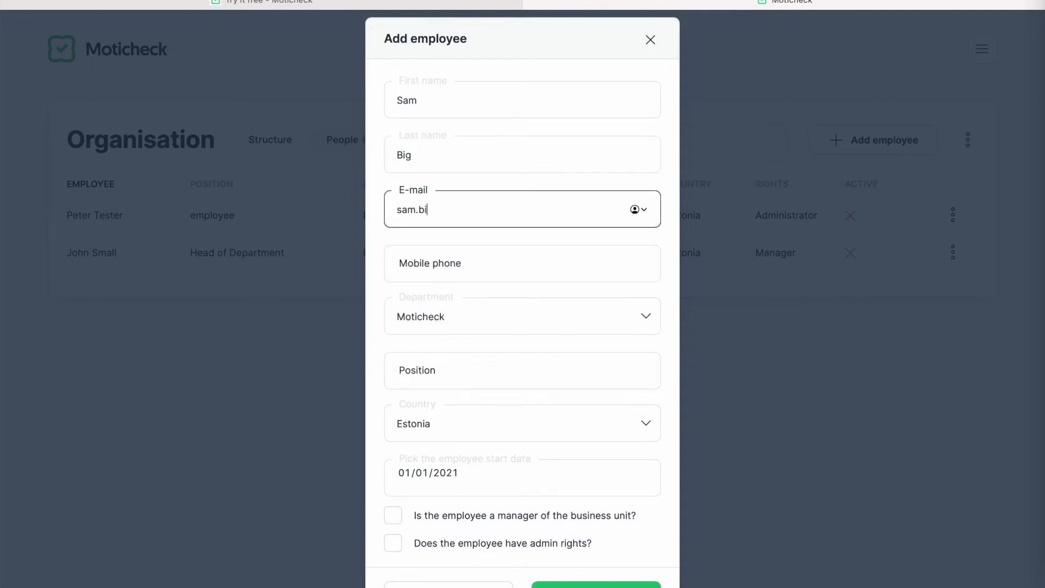
# - Assign them to Back Office as Head of Back Office with manager rights, and save
pyautogui.click(496, 322)
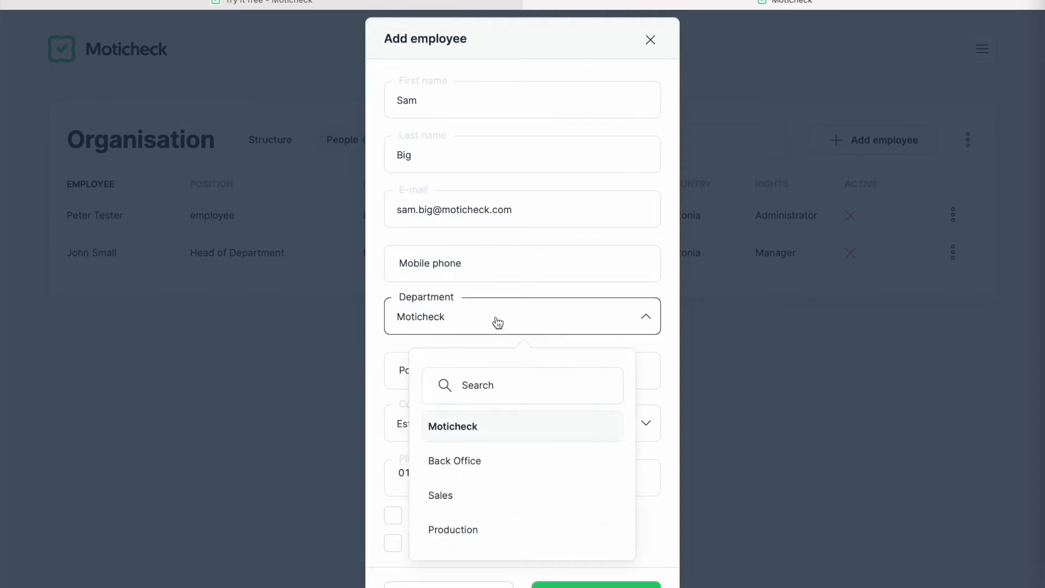
pyautogui.click(477, 463)
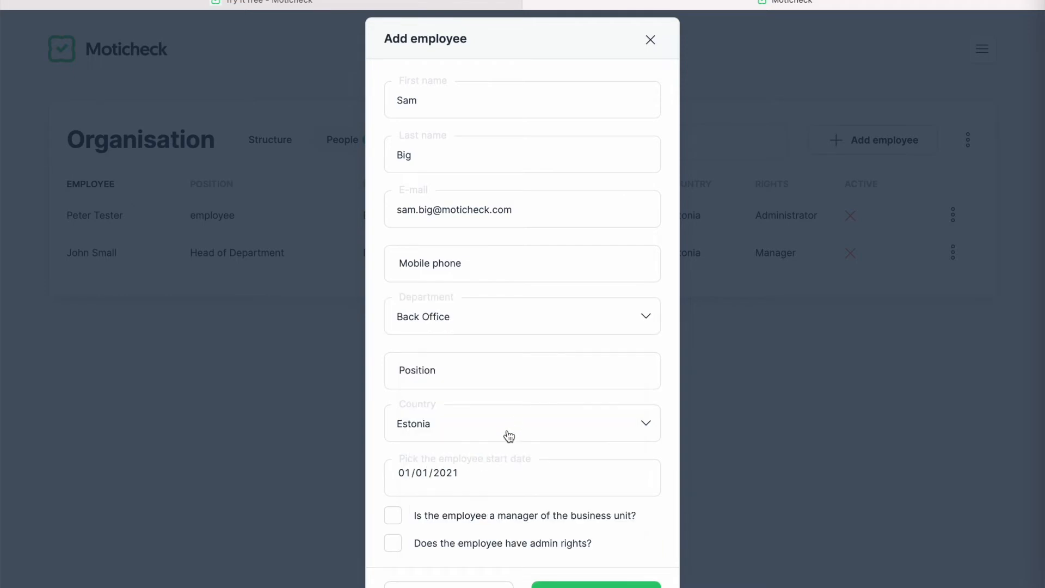
pyautogui.click(499, 373)
pyautogui.write('Hea')
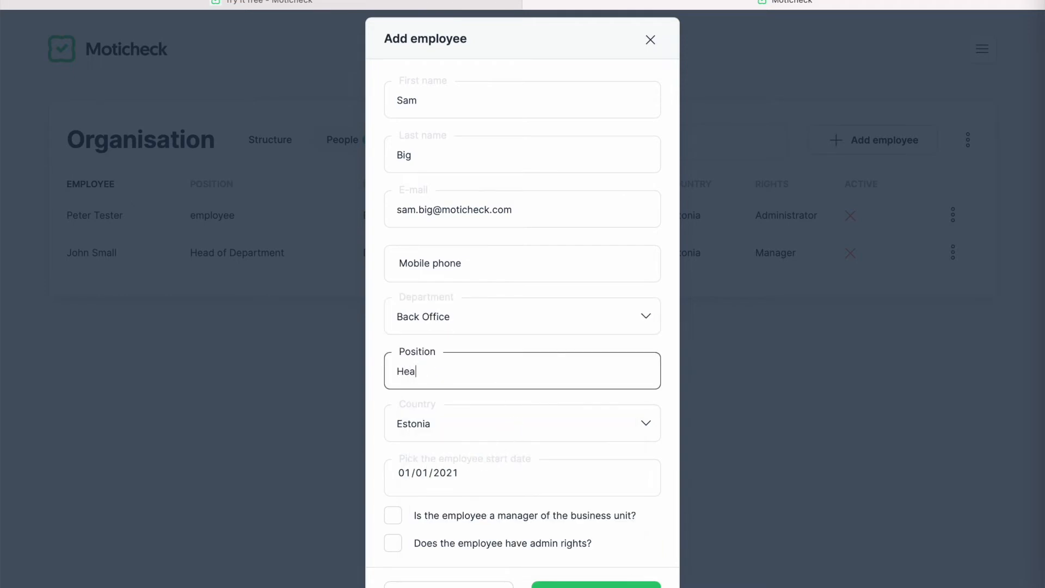
pyautogui.write('d of Back Office')
pyautogui.click(429, 523)
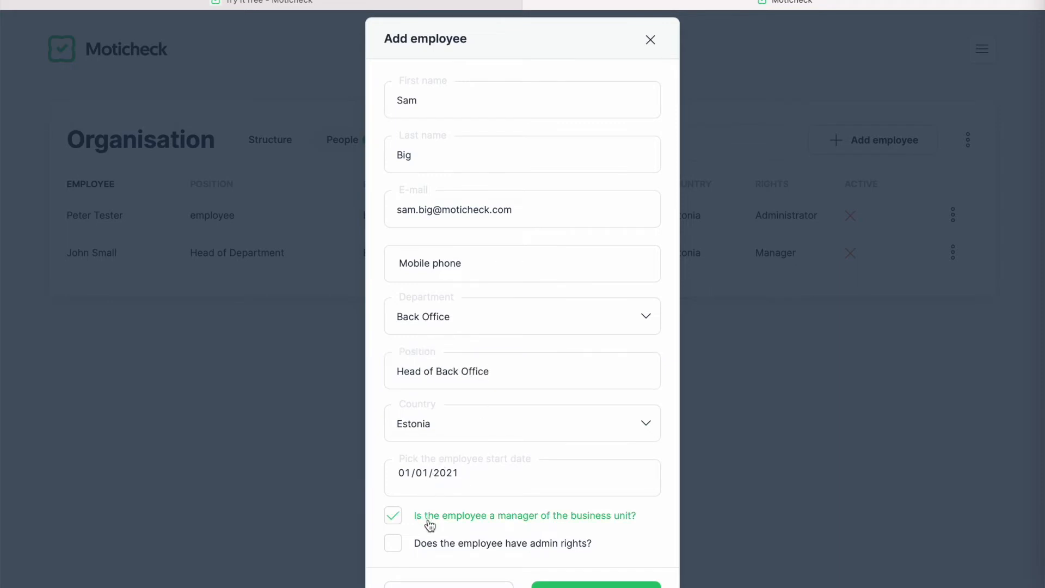
pyautogui.click(597, 584)
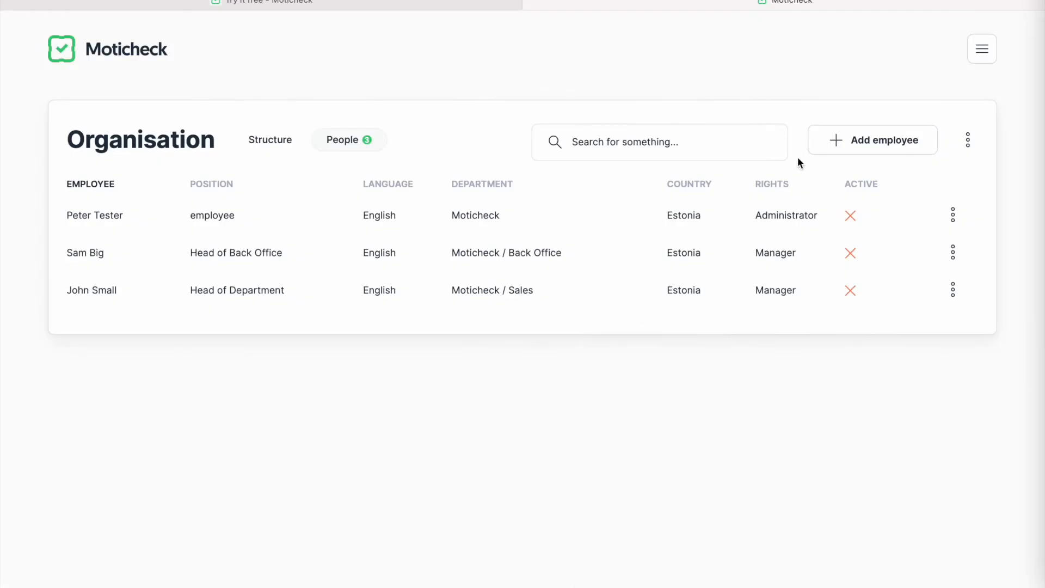
# - Start another employee and enter their first name, last name and e-mail address
pyautogui.click(868, 142)
pyautogui.click(590, 99)
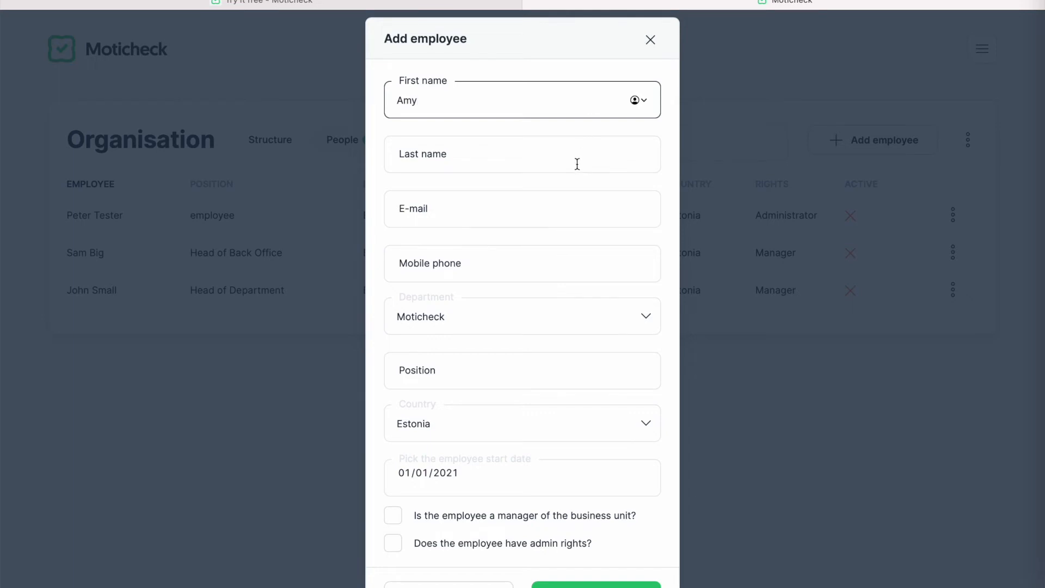
pyautogui.click(577, 163)
pyautogui.click(556, 217)
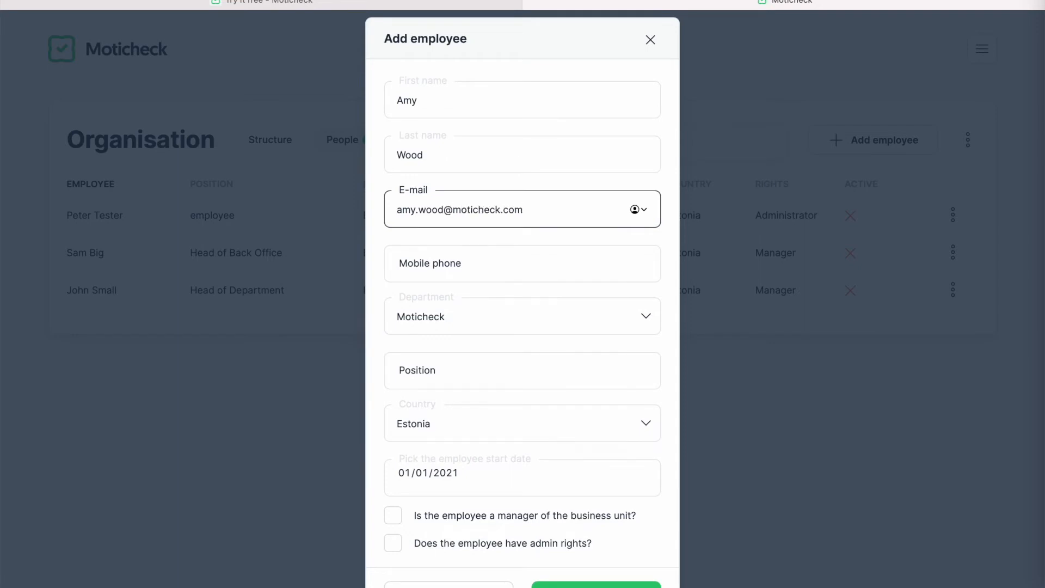
# - Assign the employee to Production as Head of Production, with Finland as country
pyautogui.click(505, 315)
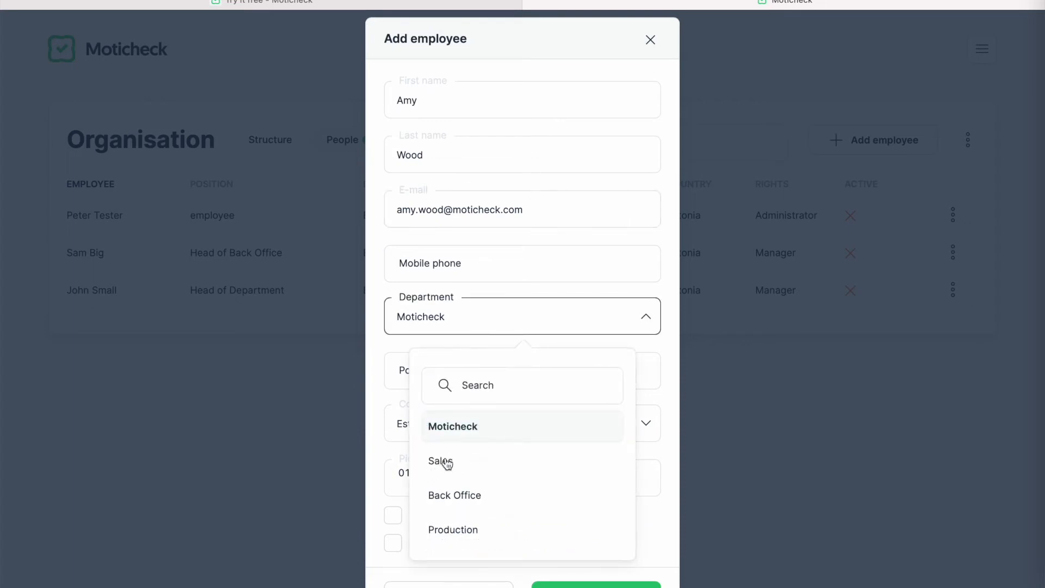
pyautogui.click(455, 532)
pyautogui.click(494, 369)
pyautogui.write('Head of Production')
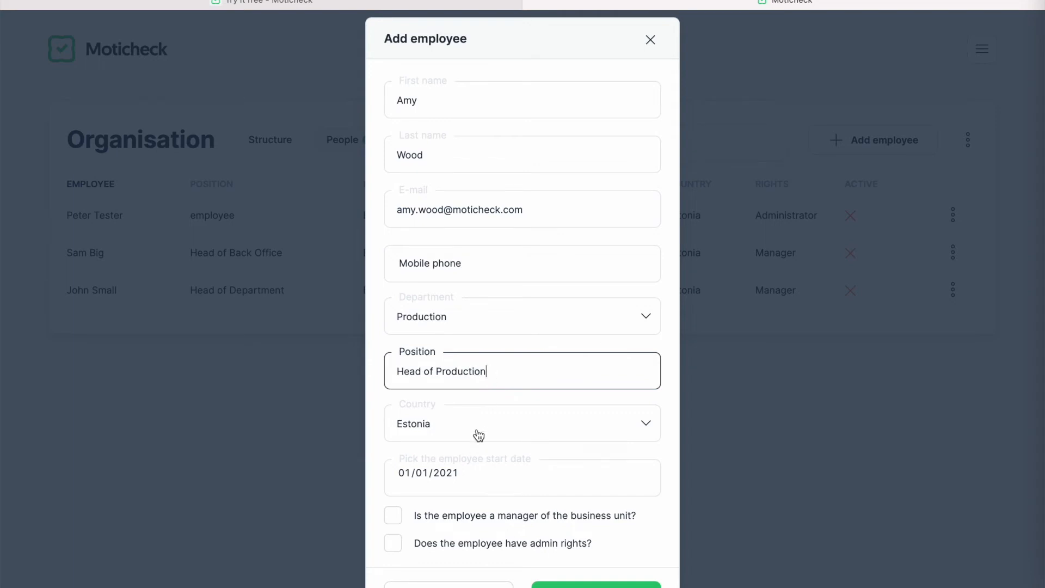
pyautogui.click(479, 426)
pyautogui.scroll(-5, 490, 358)
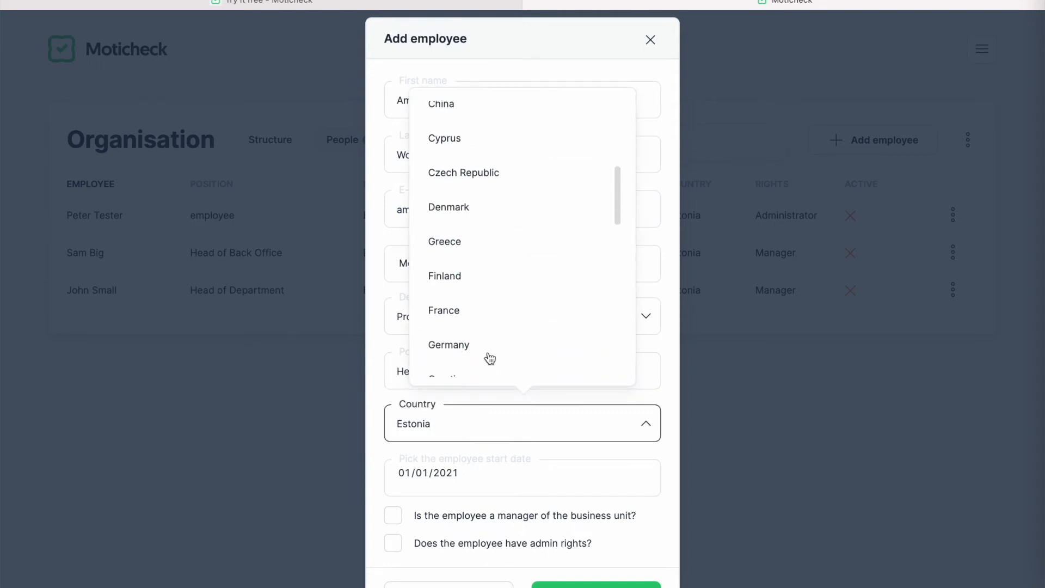
pyautogui.click(491, 276)
# - Set the start date to 15 March 2021, mark them business unit manager, and save
pyautogui.click(474, 476)
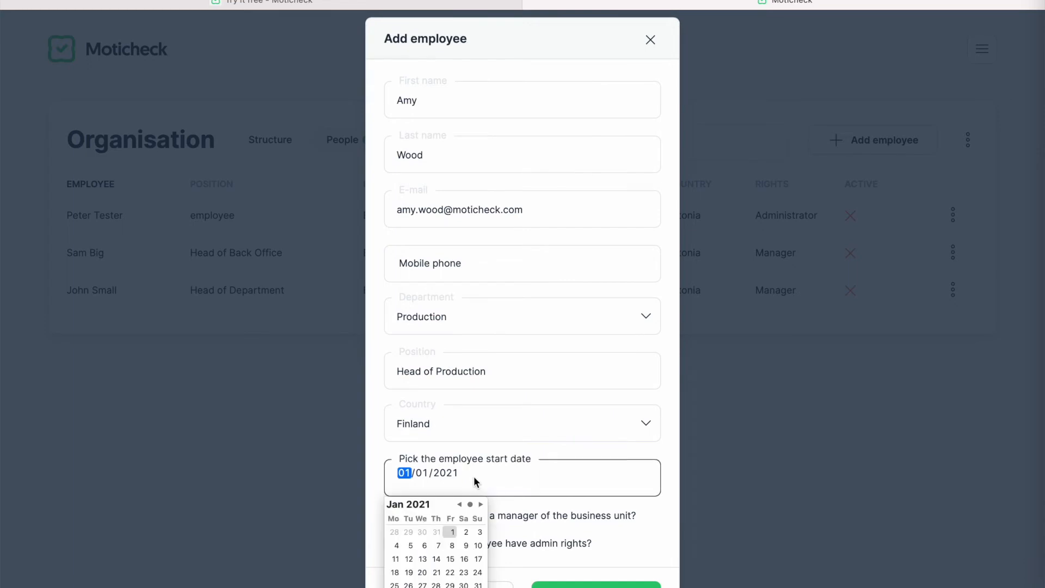
pyautogui.click(480, 504)
pyautogui.click(481, 504)
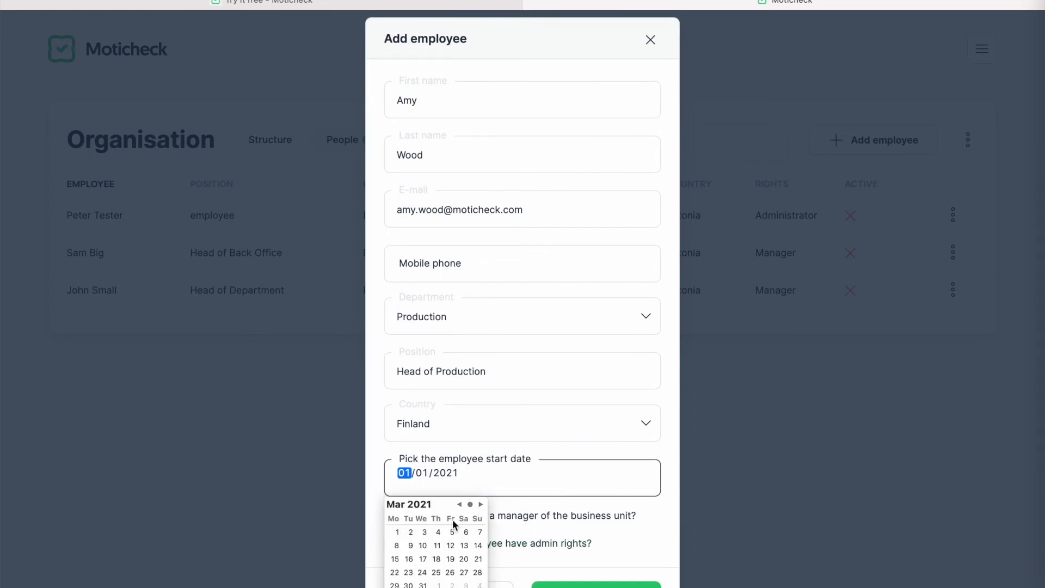
pyautogui.click(394, 559)
pyautogui.click(541, 531)
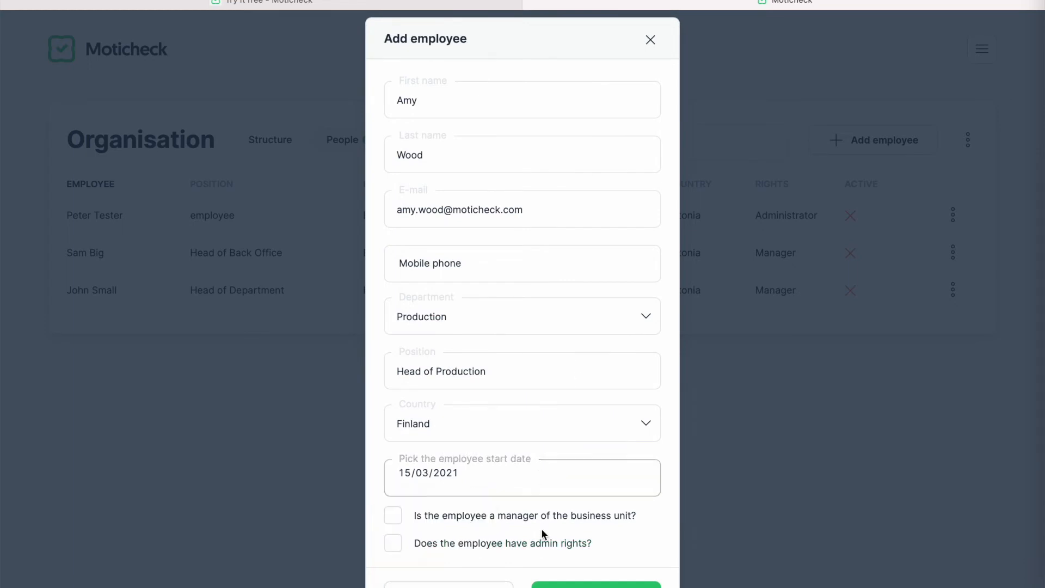
pyautogui.scroll(-1, 542, 528)
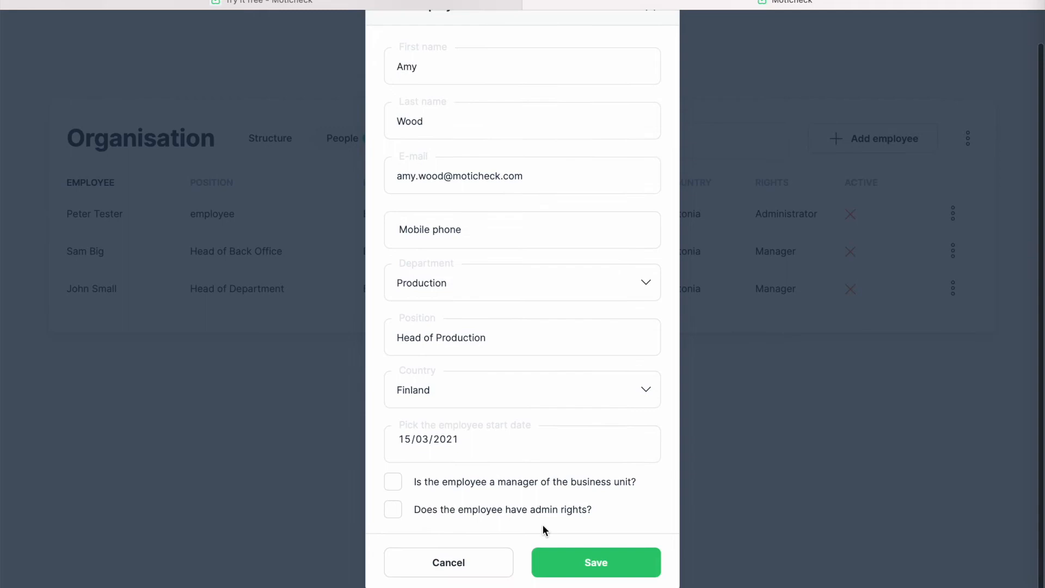
pyautogui.click(393, 481)
pyautogui.click(597, 565)
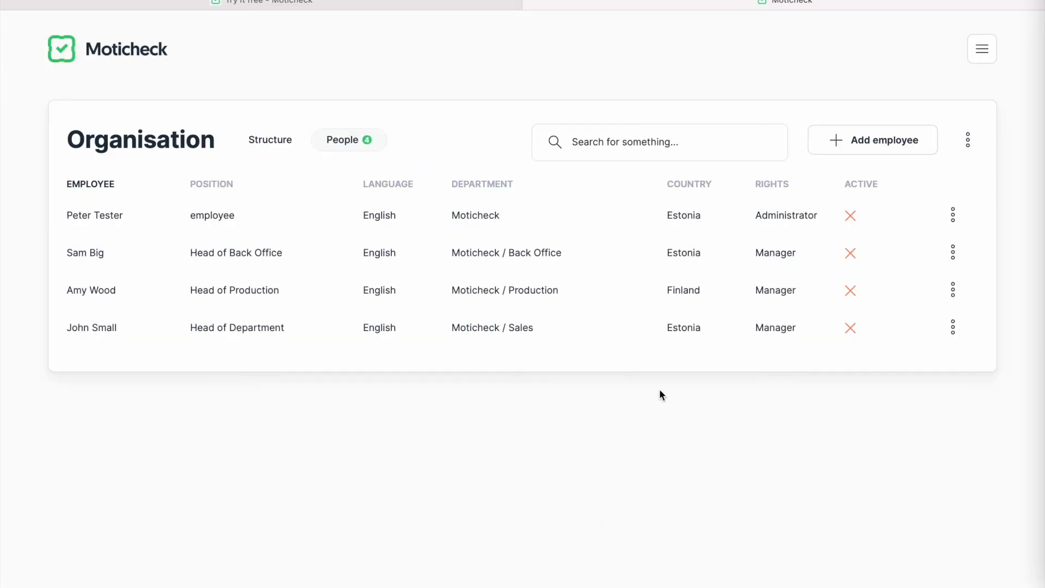
# - Open the Questions page and expand the Engagement category to browse its catalog questions
pyautogui.scroll(1, 659, 167)
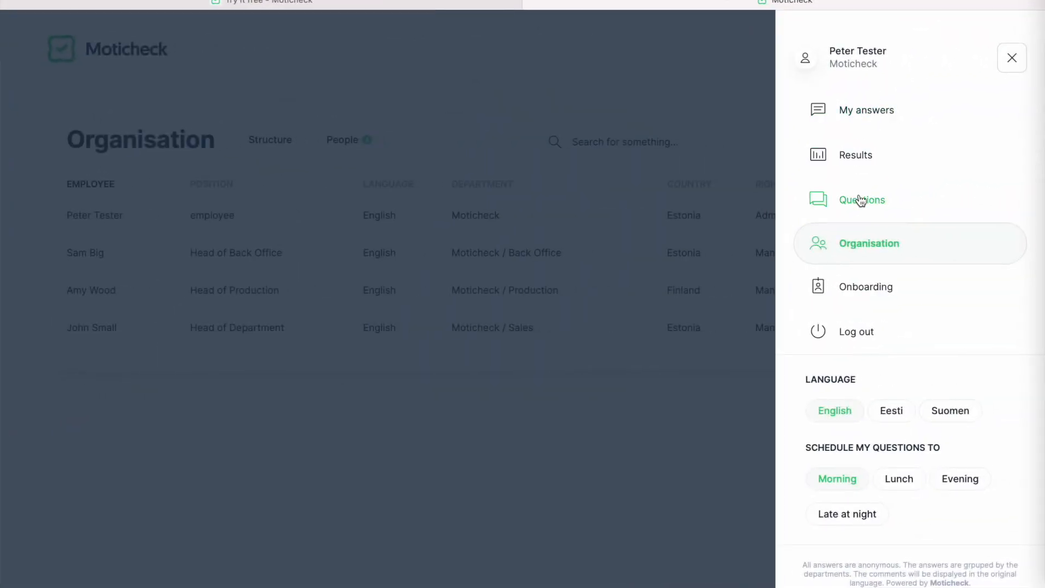
pyautogui.click(862, 205)
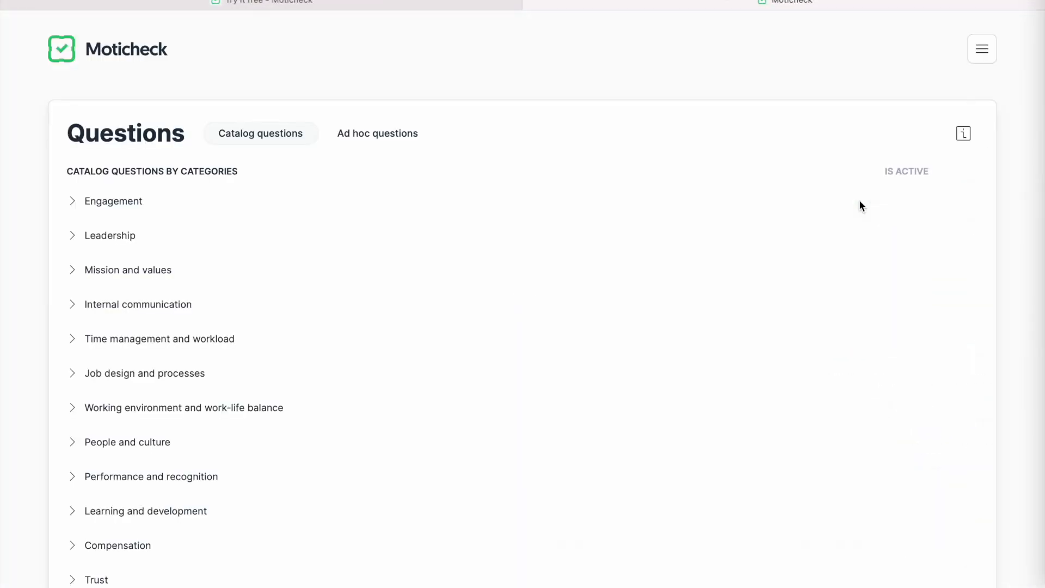
pyautogui.click(79, 209)
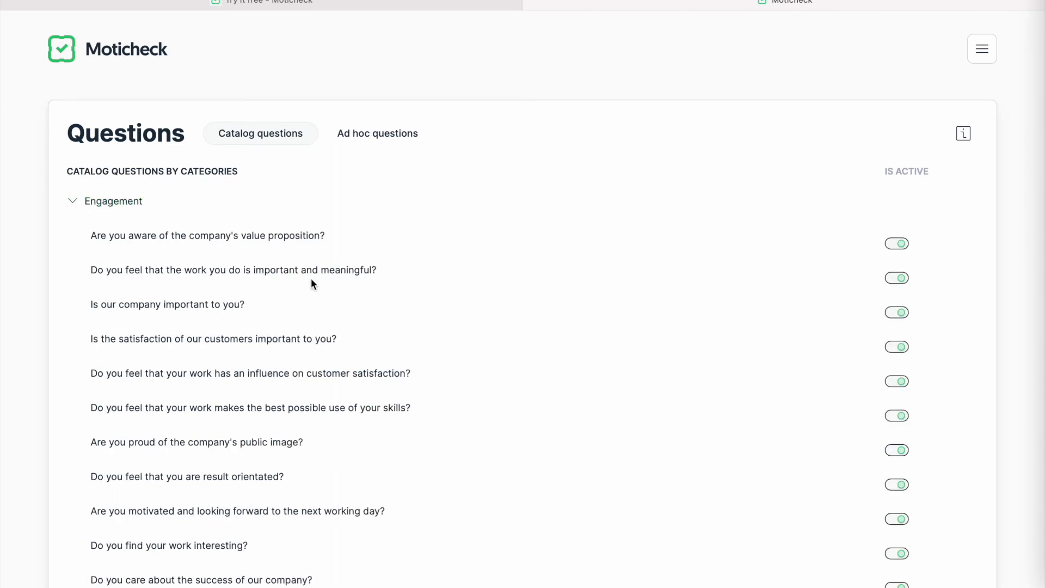
pyautogui.scroll(-3, 311, 280)
pyautogui.scroll(-2, 312, 280)
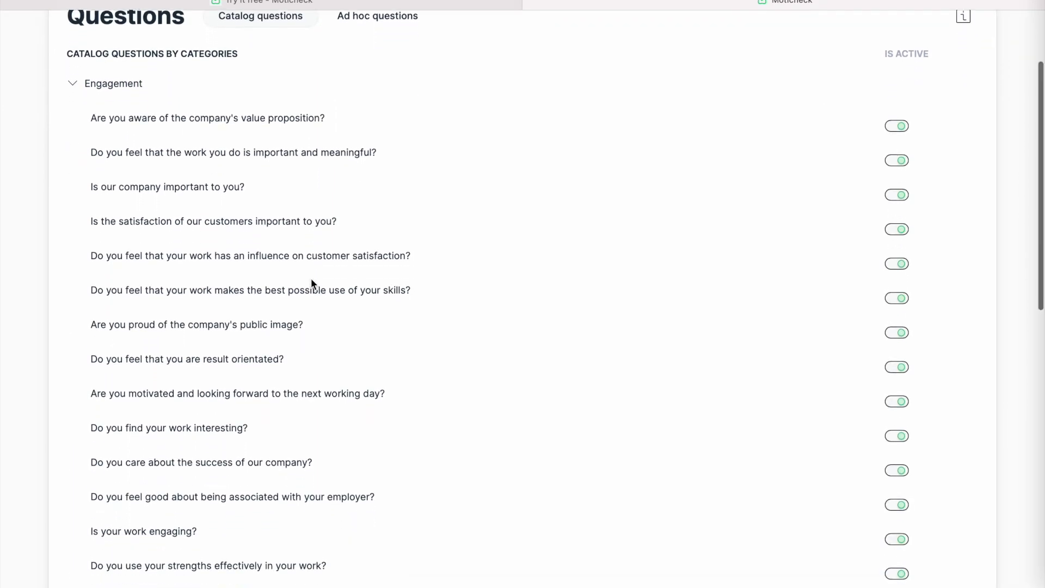
pyautogui.scroll(-1, 311, 279)
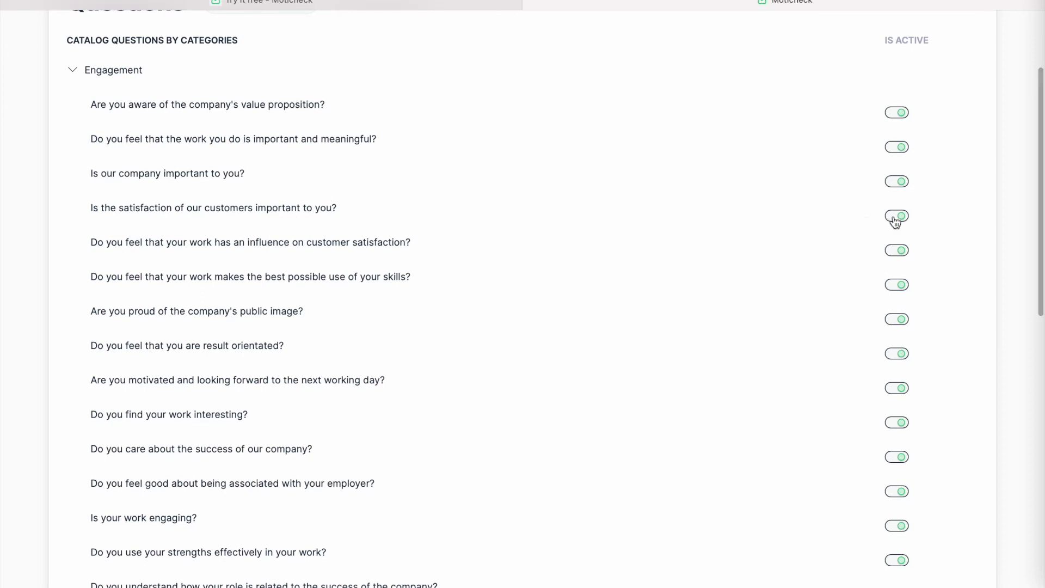
# - Switch off the Engagement questions on influencing customer satisfaction and feeling good about the employer
pyautogui.click(891, 258)
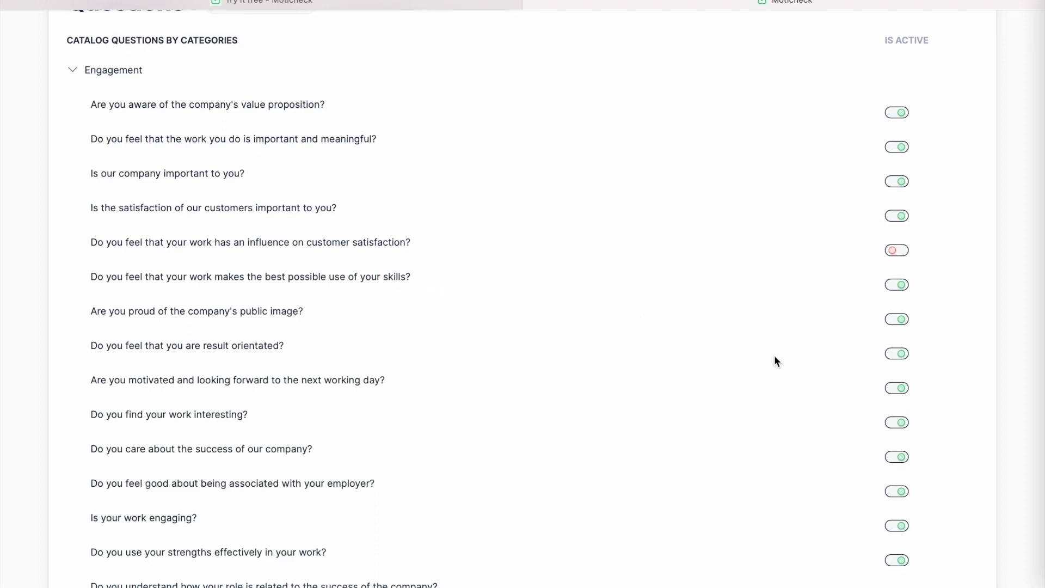
pyautogui.scroll(-2, 775, 360)
pyautogui.scroll(-2, 775, 357)
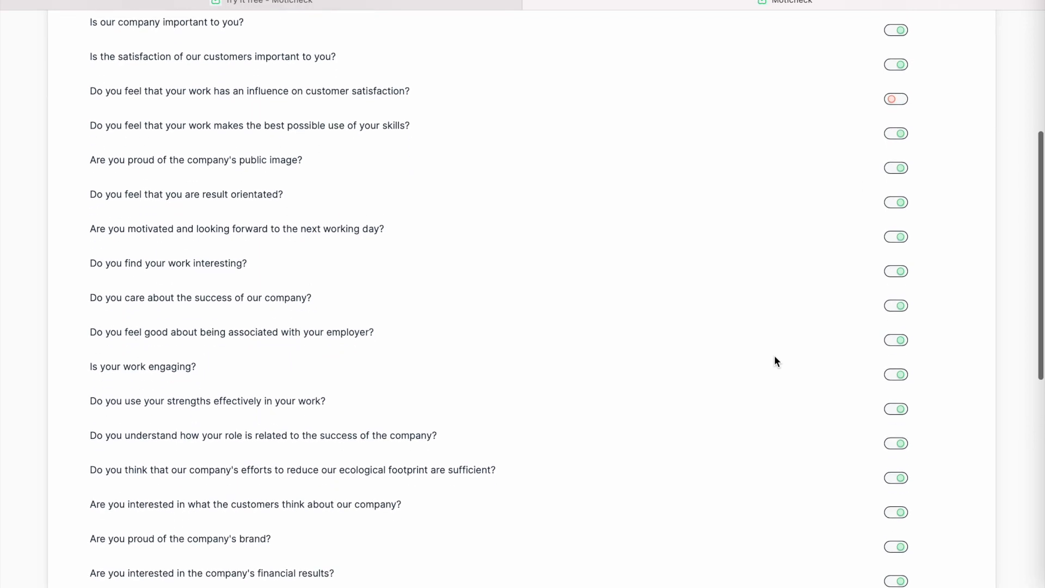
pyautogui.scroll(-2, 777, 361)
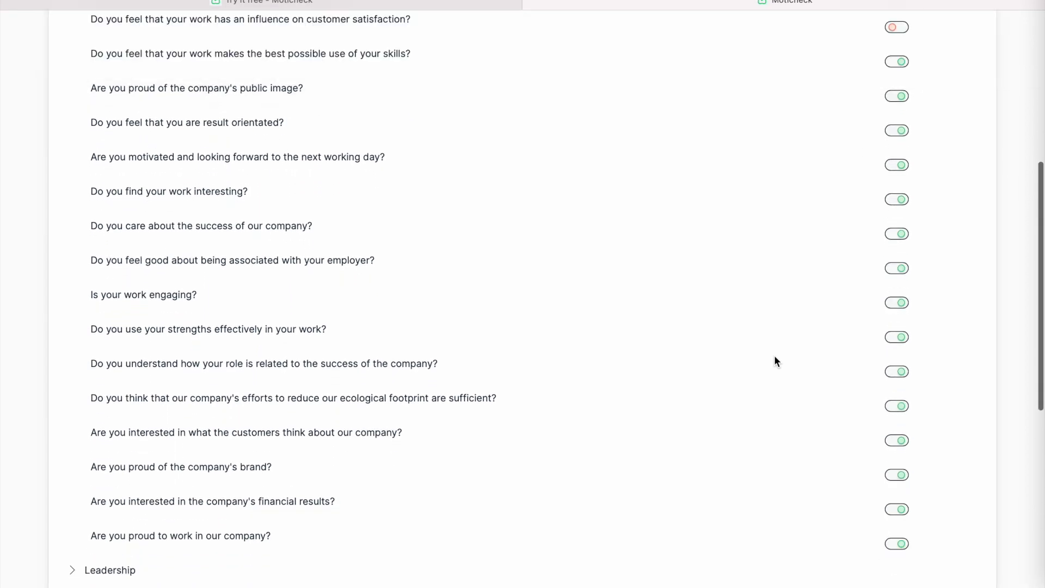
pyautogui.scroll(-2, 775, 358)
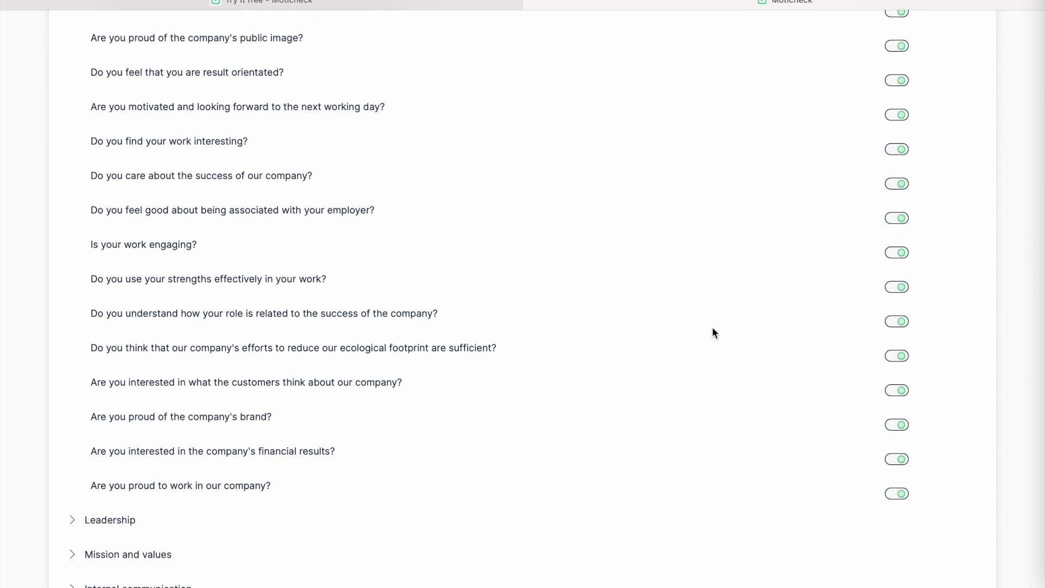
pyautogui.click(897, 218)
# - Collapse the Engagement category and return to the Organisation structure page
pyautogui.scroll(10, 498, 179)
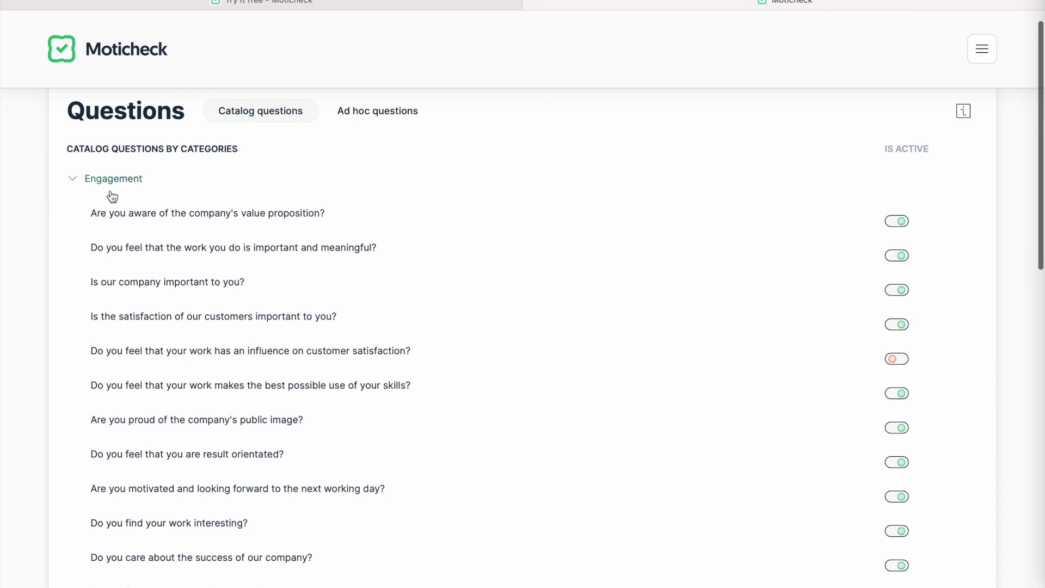
pyautogui.click(120, 183)
pyautogui.scroll(-1, 179, 327)
pyautogui.scroll(-1, 241, 367)
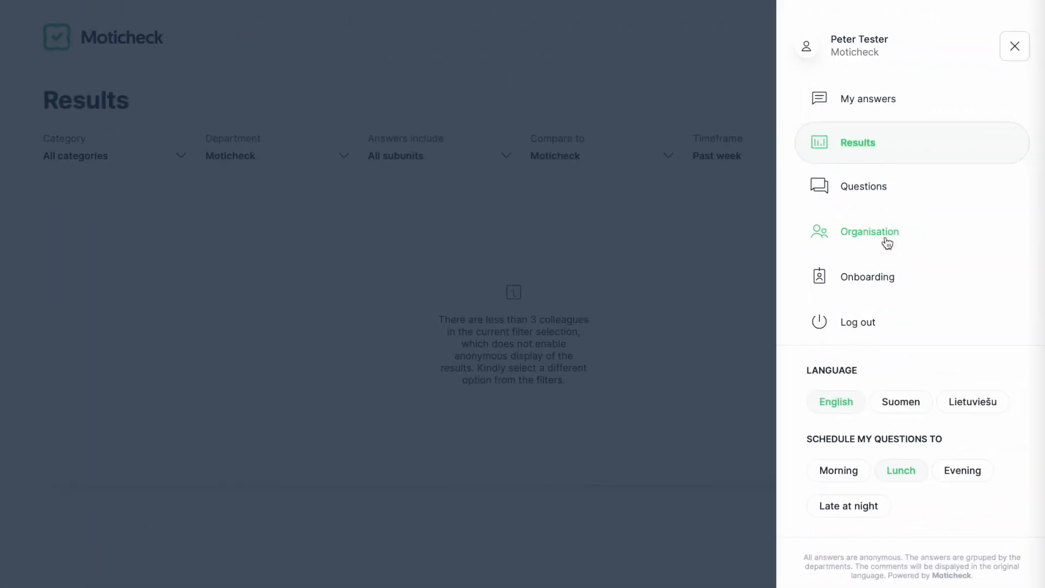
pyautogui.click(914, 240)
pyautogui.click(970, 126)
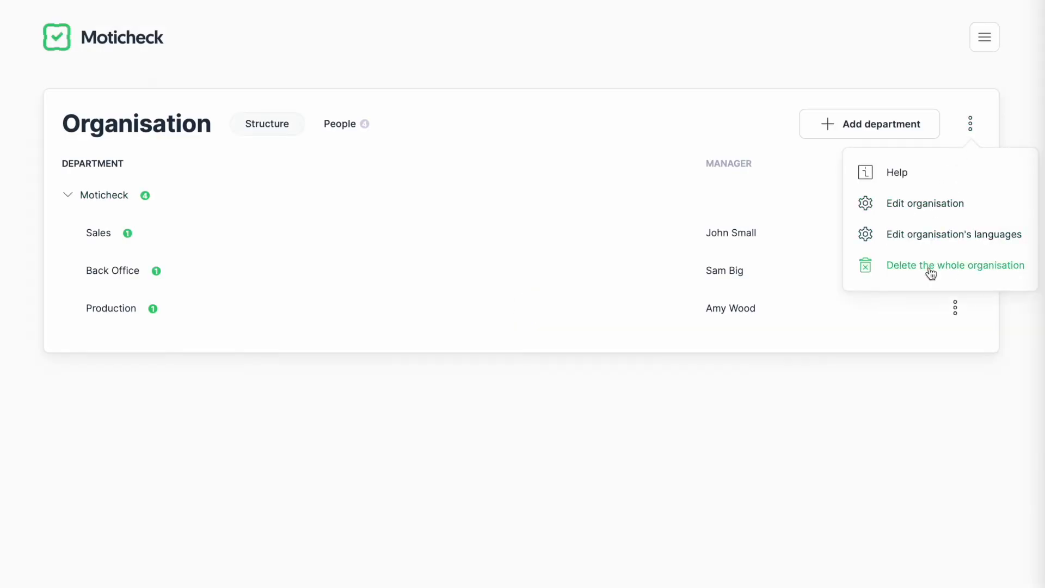
# - Read the organisation help, then review the organisation's address, registration number and sender details
pyautogui.click(897, 180)
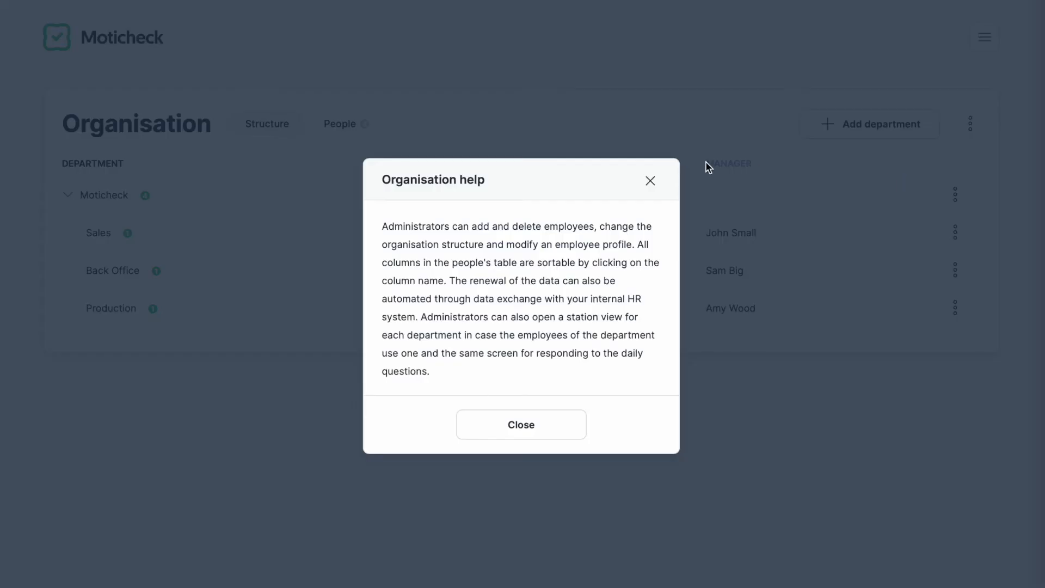
pyautogui.click(651, 181)
pyautogui.click(969, 124)
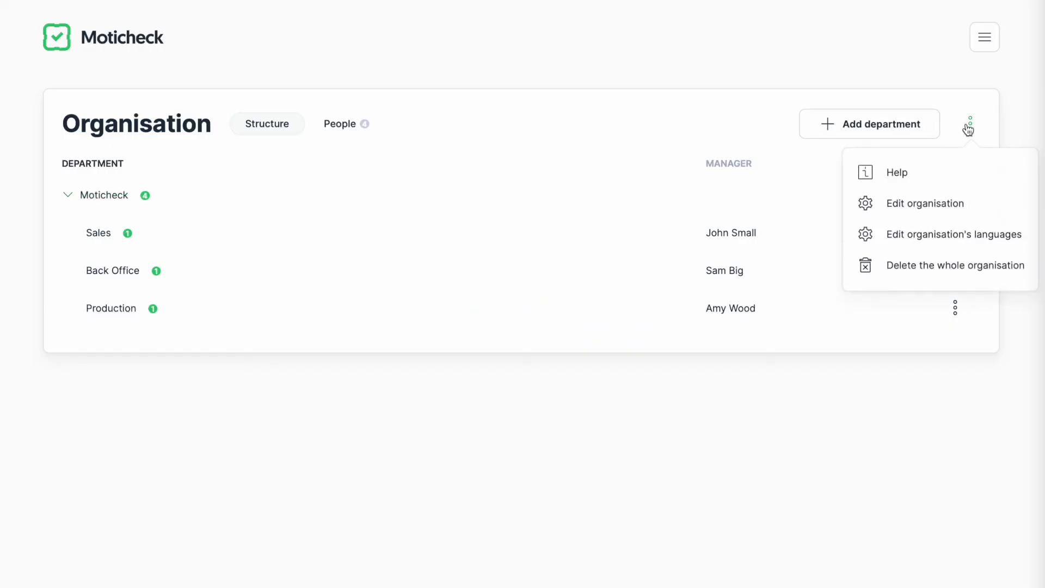
pyautogui.click(925, 204)
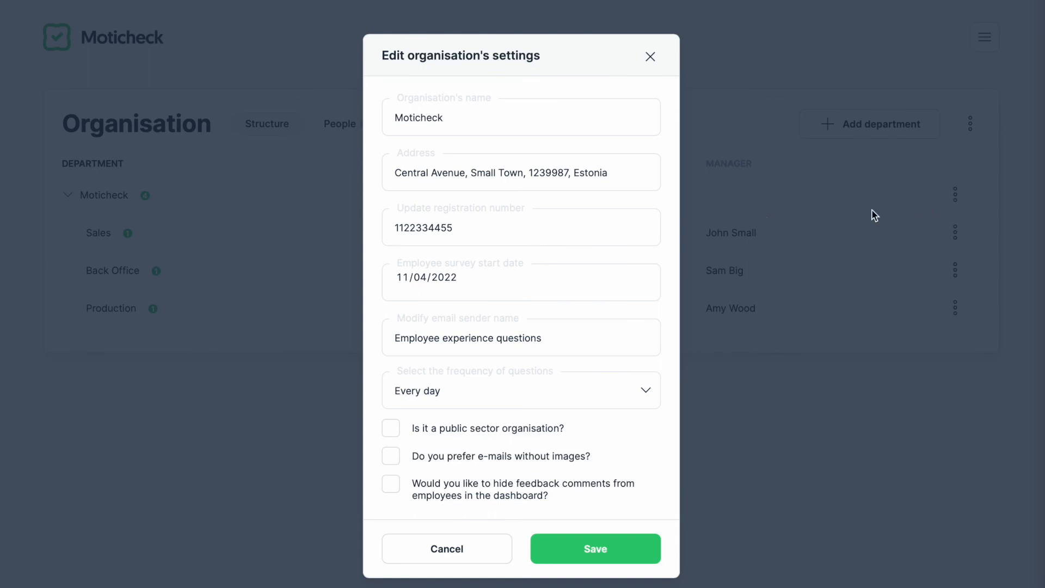
pyautogui.click(521, 174)
pyautogui.click(490, 235)
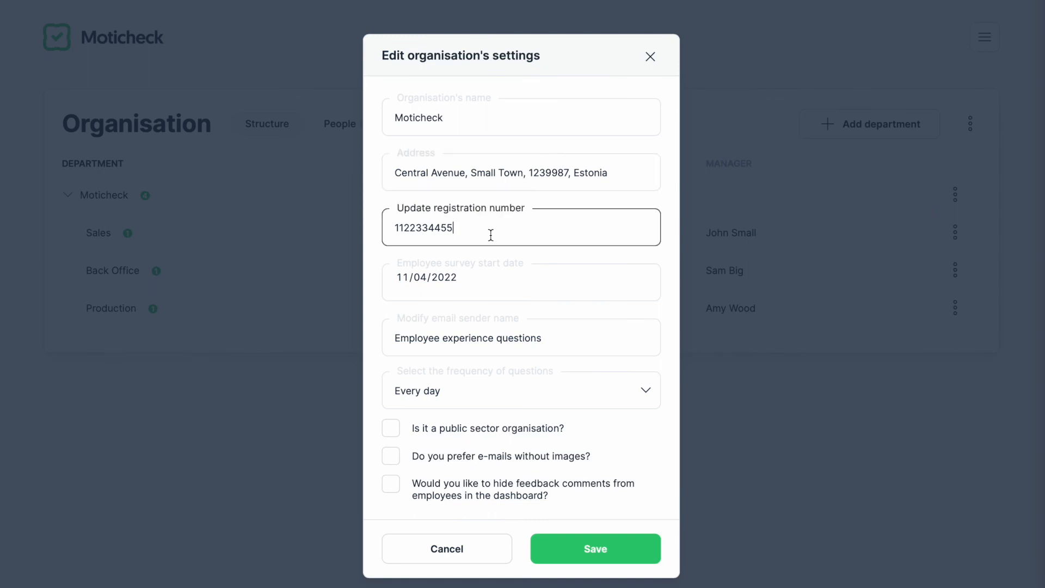
pyautogui.click(475, 285)
pyautogui.click(525, 339)
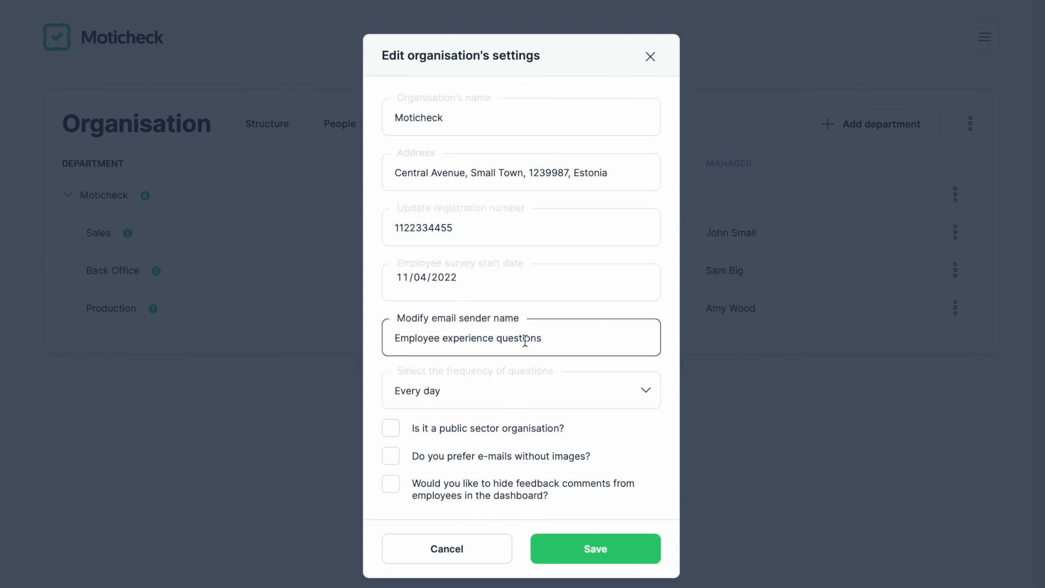
# - Turn on the preference for e-mails without images and save the organisation settings
pyautogui.click(487, 398)
pyautogui.click(417, 462)
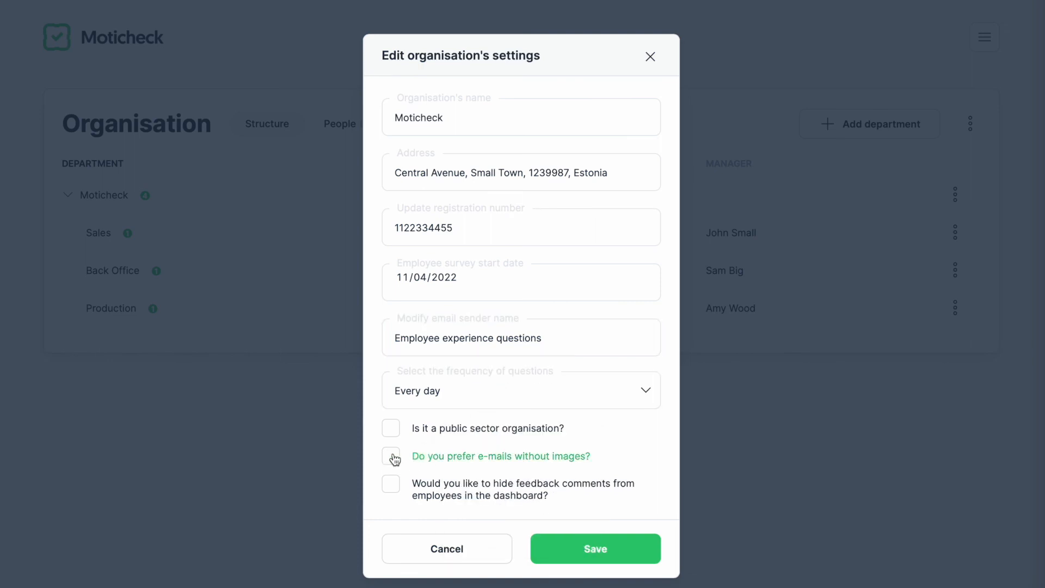
pyautogui.click(392, 457)
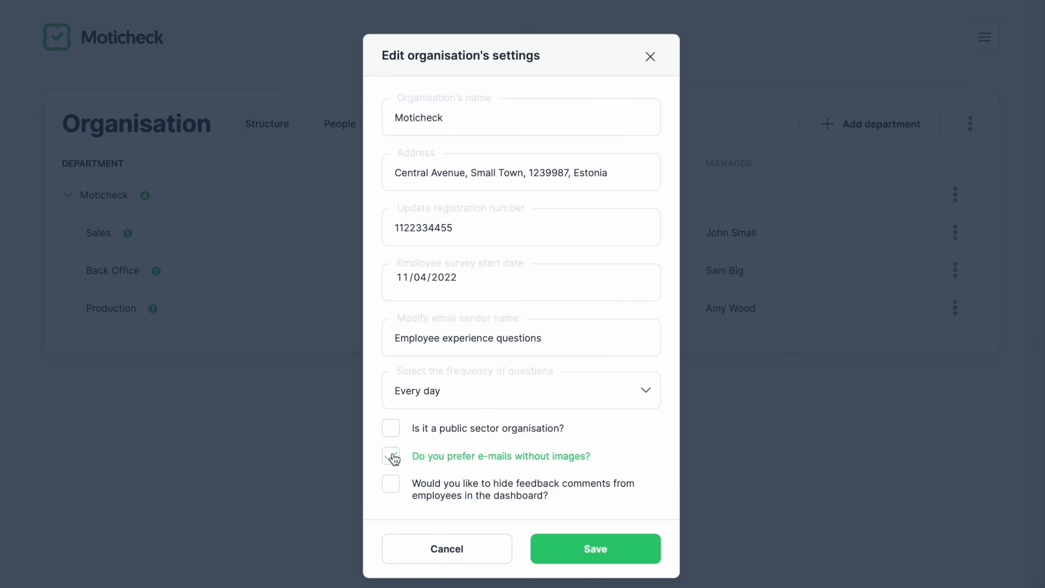
pyautogui.click(575, 551)
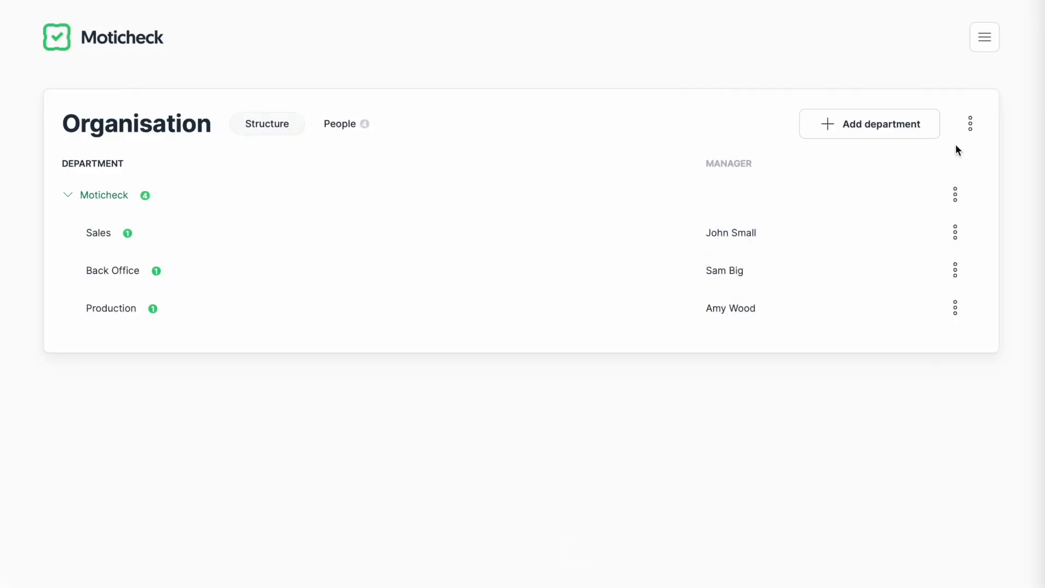
# - Keep English as the main language, add Estonian as an available language, and save
pyautogui.click(967, 133)
pyautogui.click(936, 240)
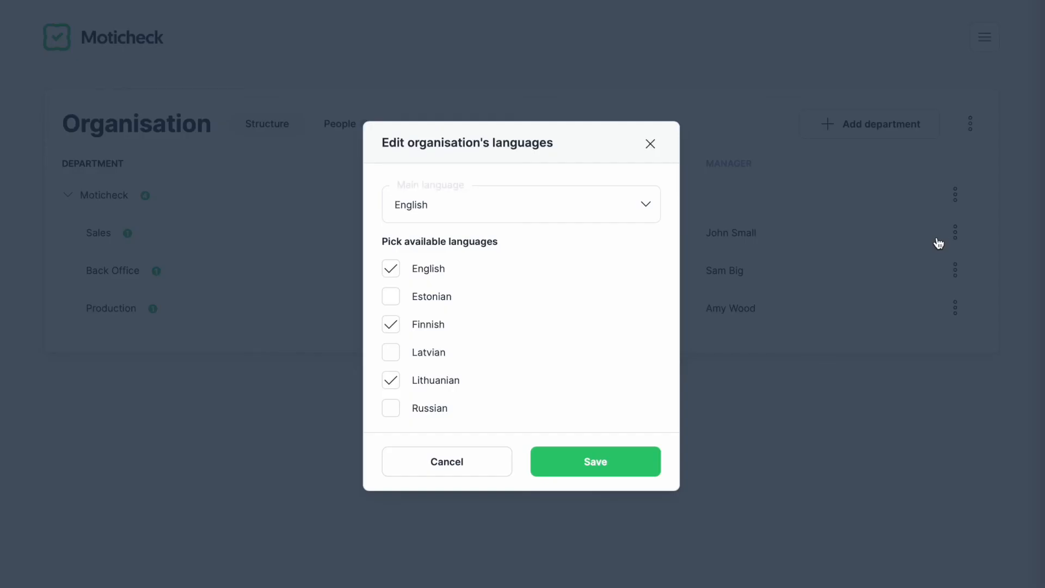
pyautogui.click(493, 210)
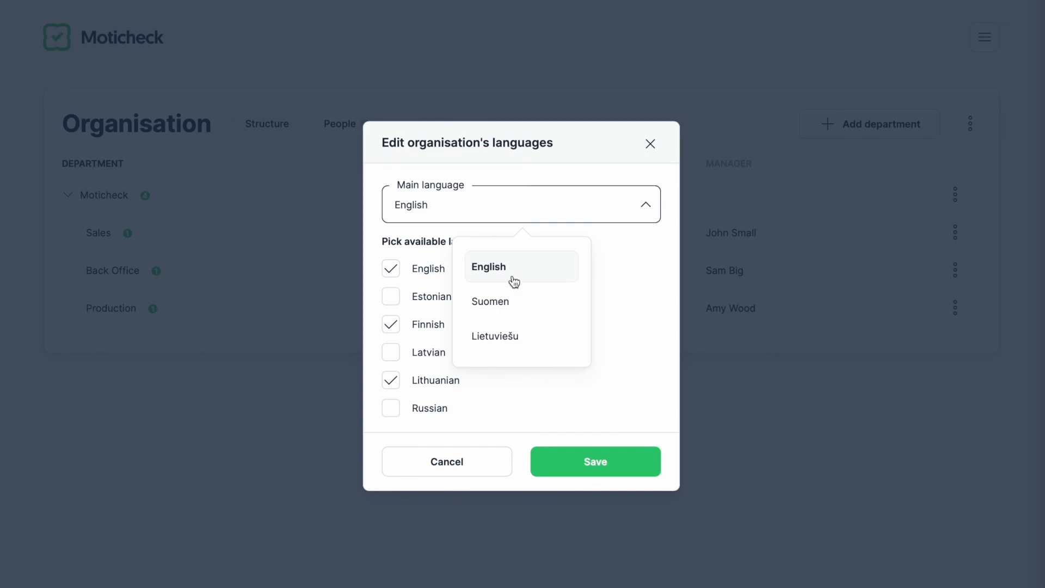
pyautogui.click(501, 383)
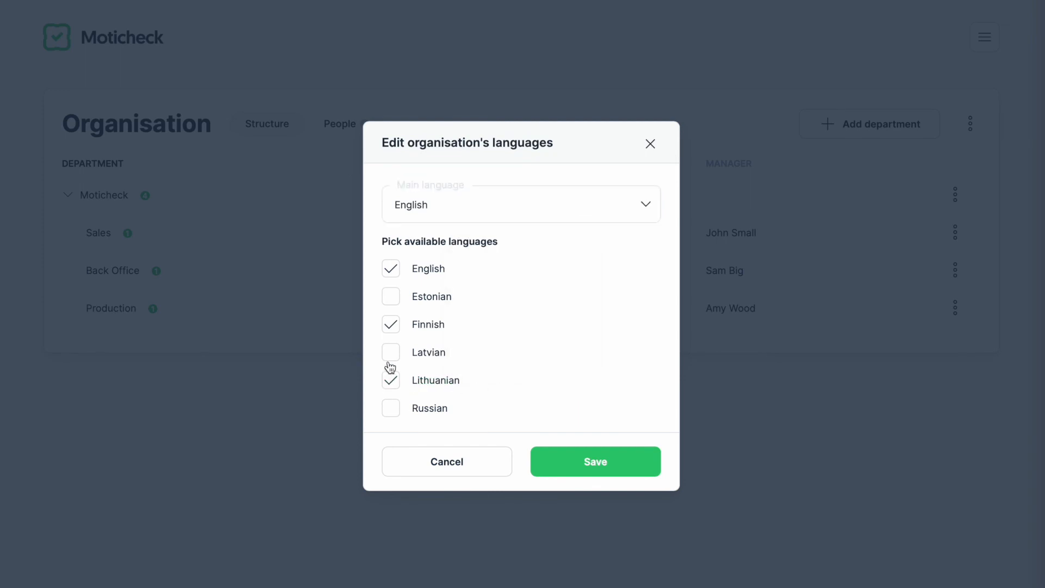
pyautogui.click(390, 296)
pyautogui.click(593, 463)
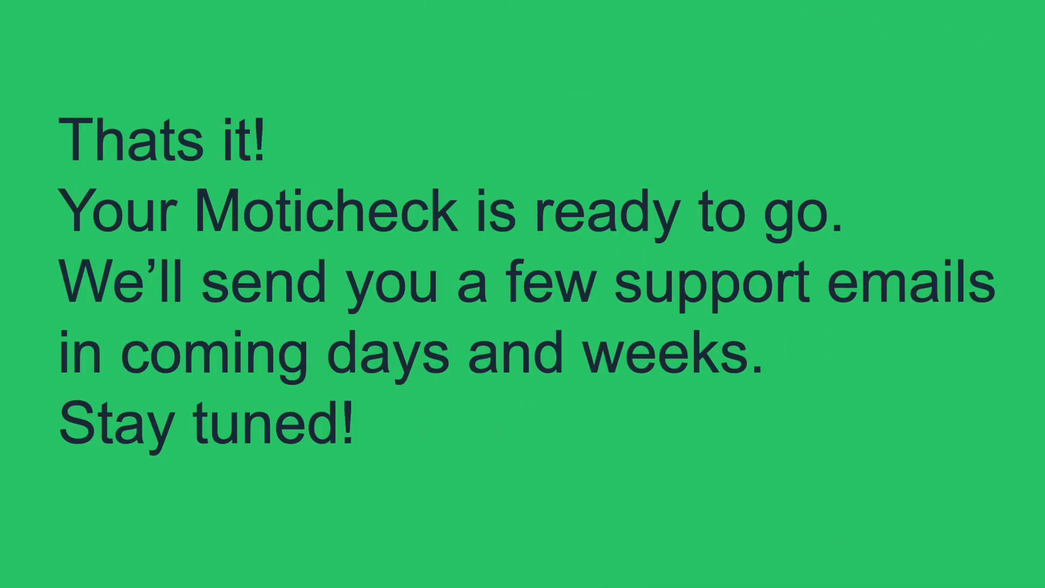